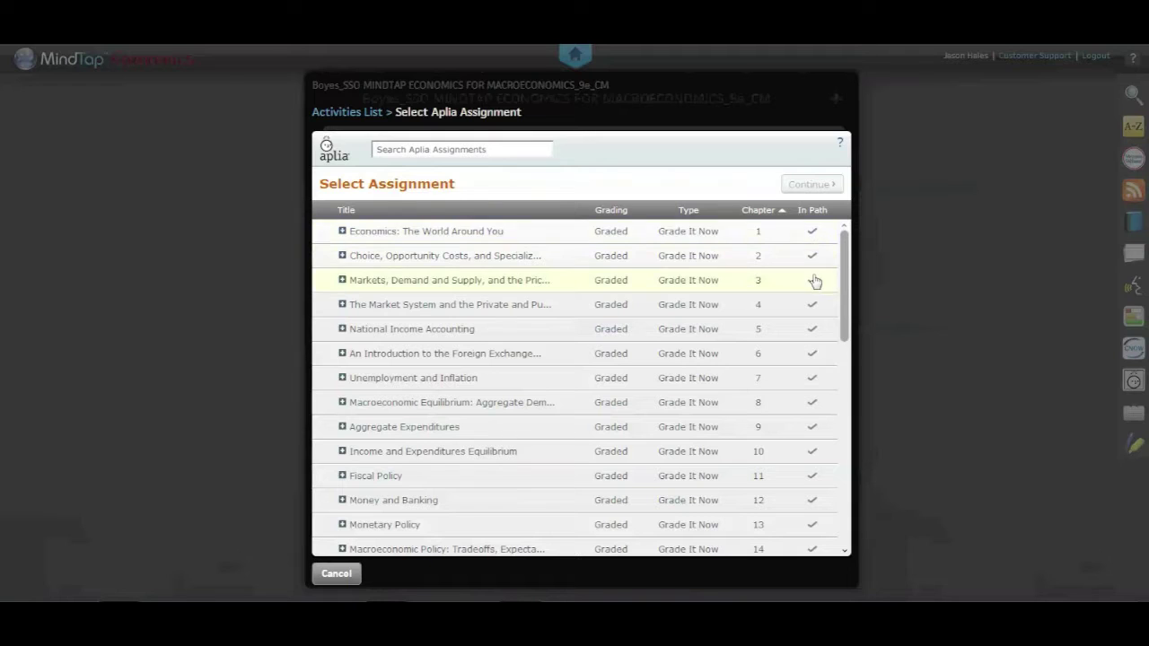
Step: Add Introduction to Using Aplia Assignments to the course at order 0, before Part One
{"action": "left_click_drag", "start_coordinate": [845, 265], "coordinate": [847, 431]}
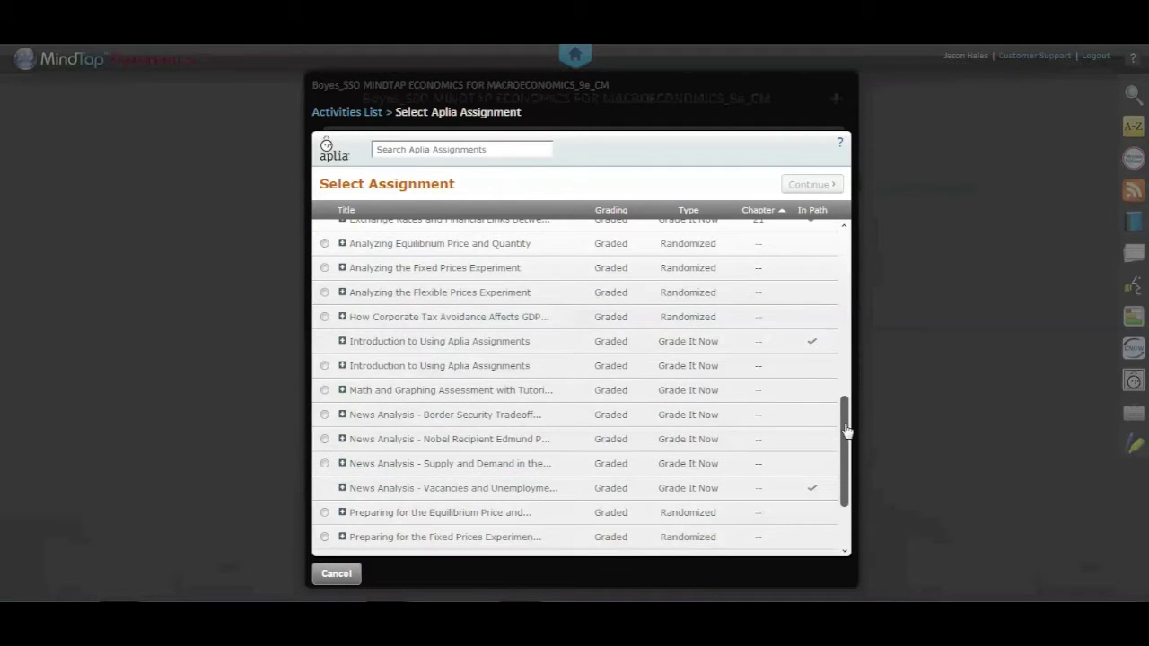
{"action": "left_click", "coordinate": [325, 367]}
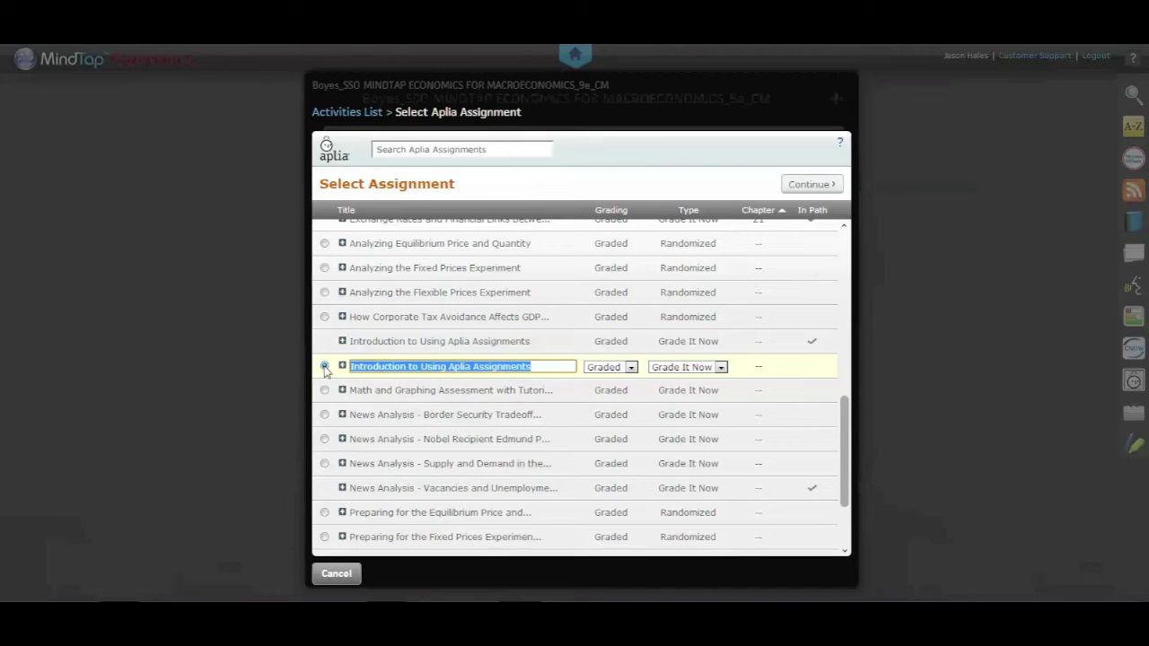
{"action": "left_click", "coordinate": [811, 185]}
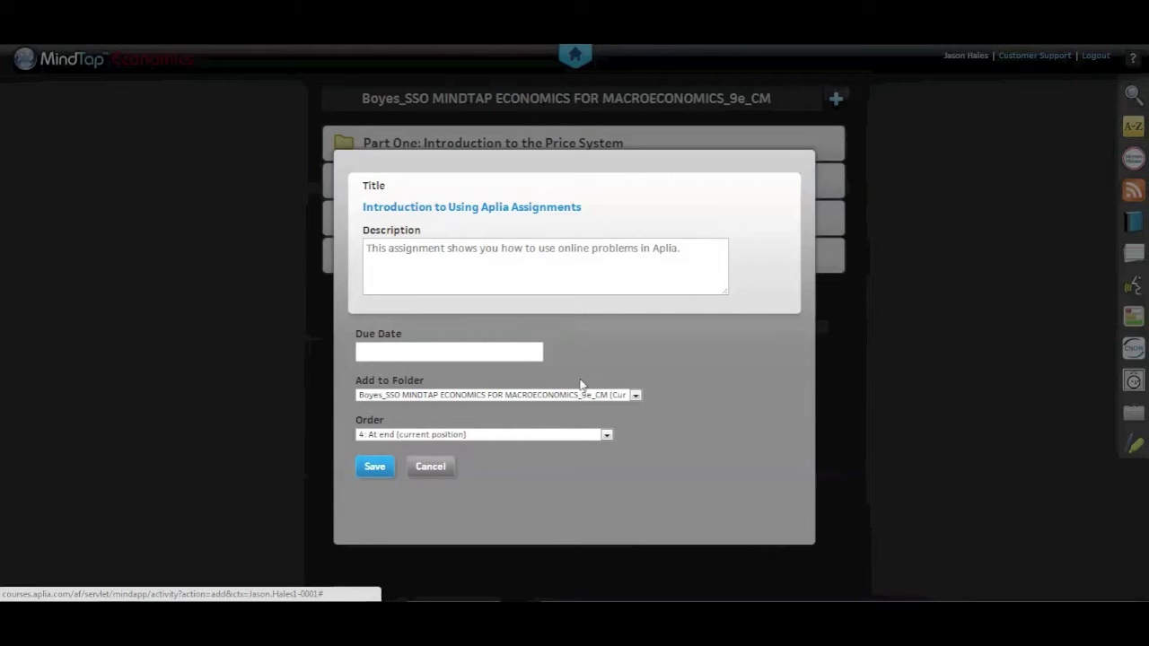
{"action": "left_click", "coordinate": [607, 436]}
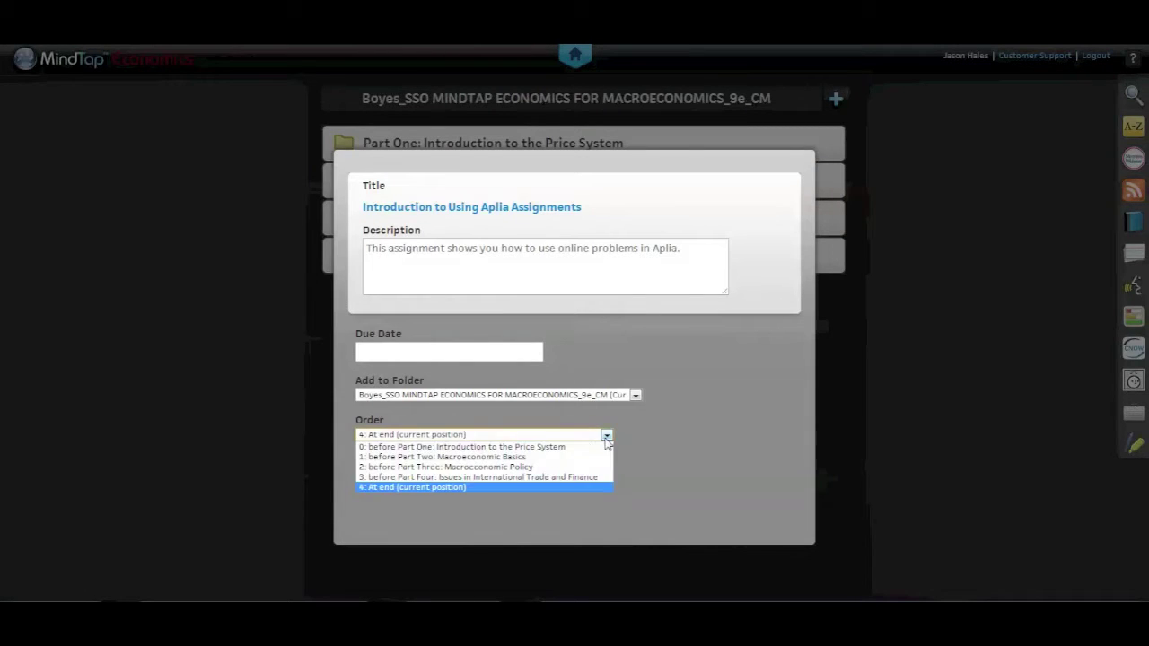
{"action": "left_click", "coordinate": [552, 445]}
{"action": "left_click", "coordinate": [376, 468]}
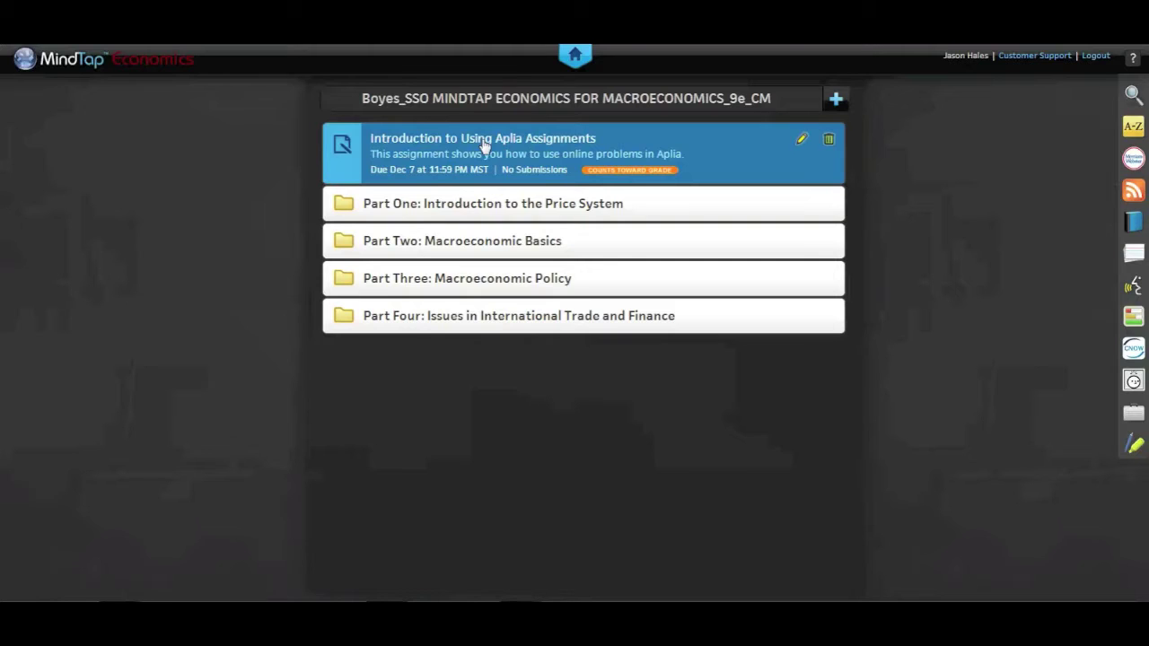
Step: Retitle the Introduction assignment to 'How to Using Aplia Assignments' in its Aplia options
{"action": "left_click", "coordinate": [800, 144]}
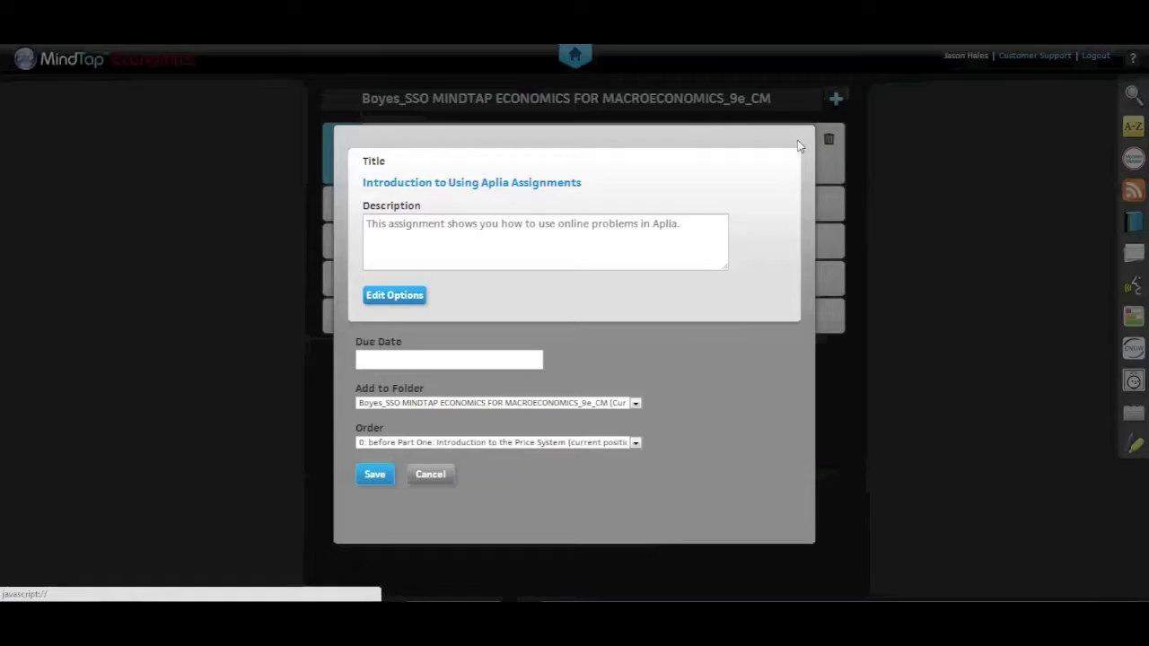
{"action": "left_click", "coordinate": [412, 298]}
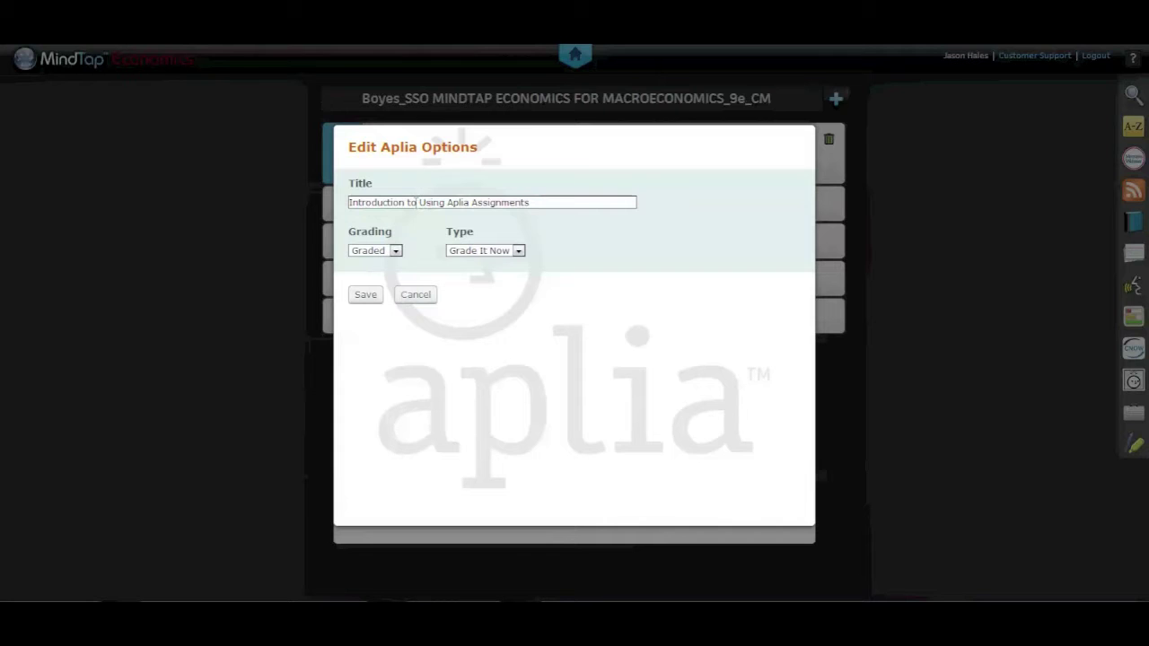
{"action": "left_click_drag", "start_coordinate": [406, 202], "coordinate": [312, 205]}
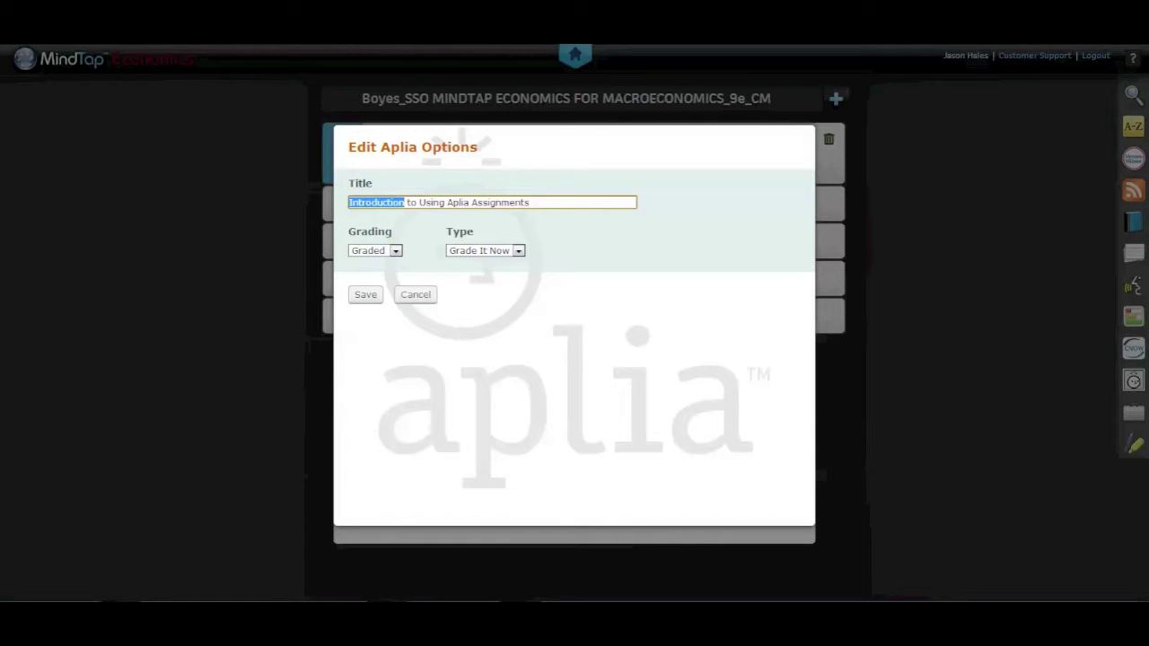
{"action": "type", "text": "How"}
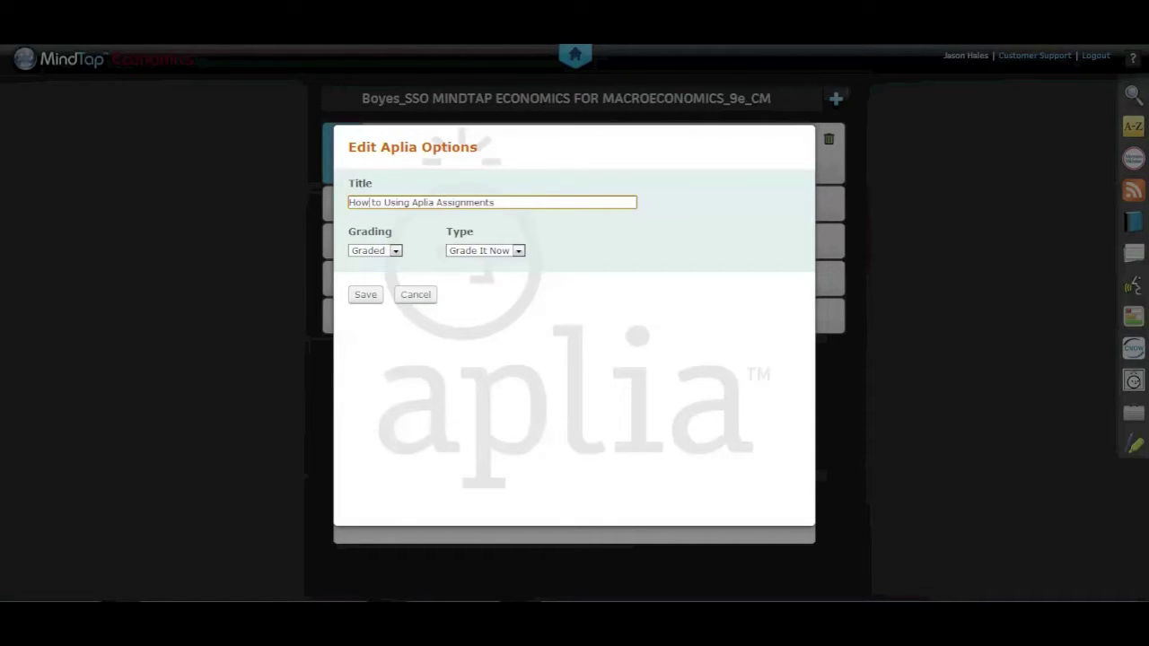
Step: Set the assignment type to Randomized and grading to Practice, and save the options
{"action": "left_click", "coordinate": [518, 252]}
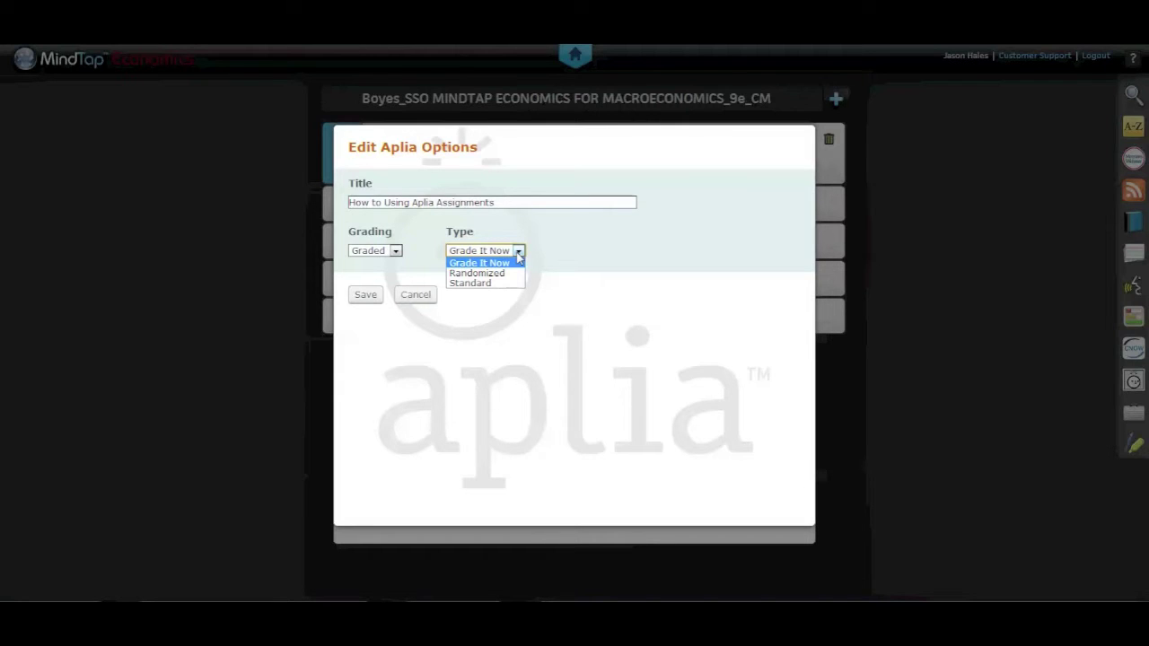
{"action": "left_click", "coordinate": [501, 273]}
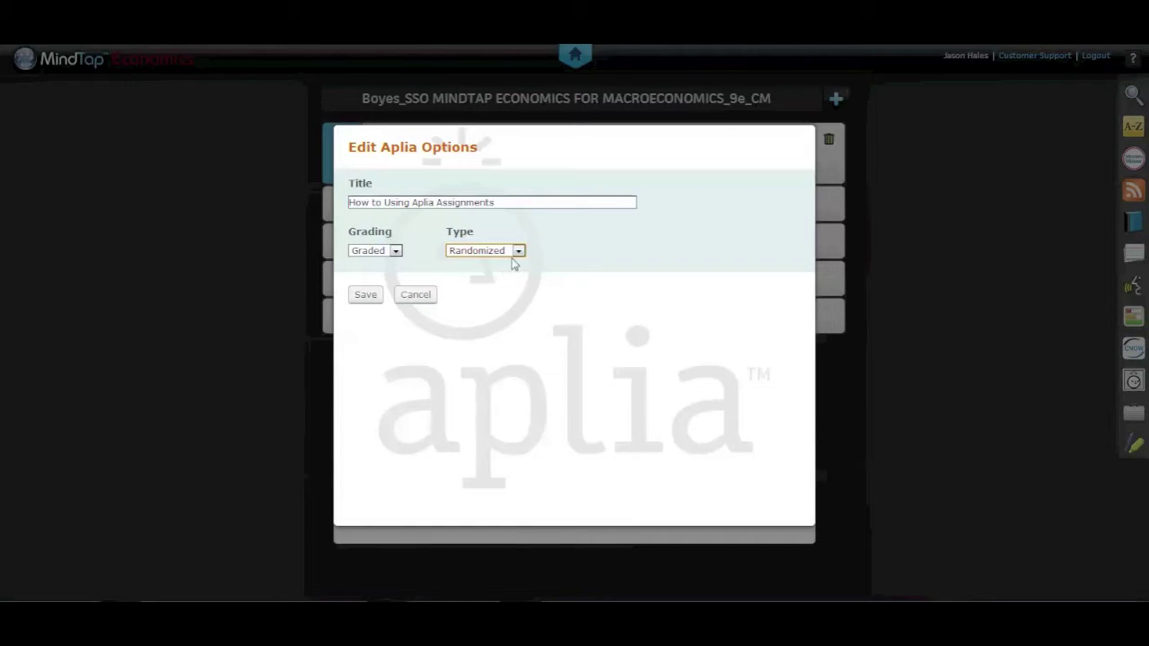
{"action": "left_click", "coordinate": [519, 252]}
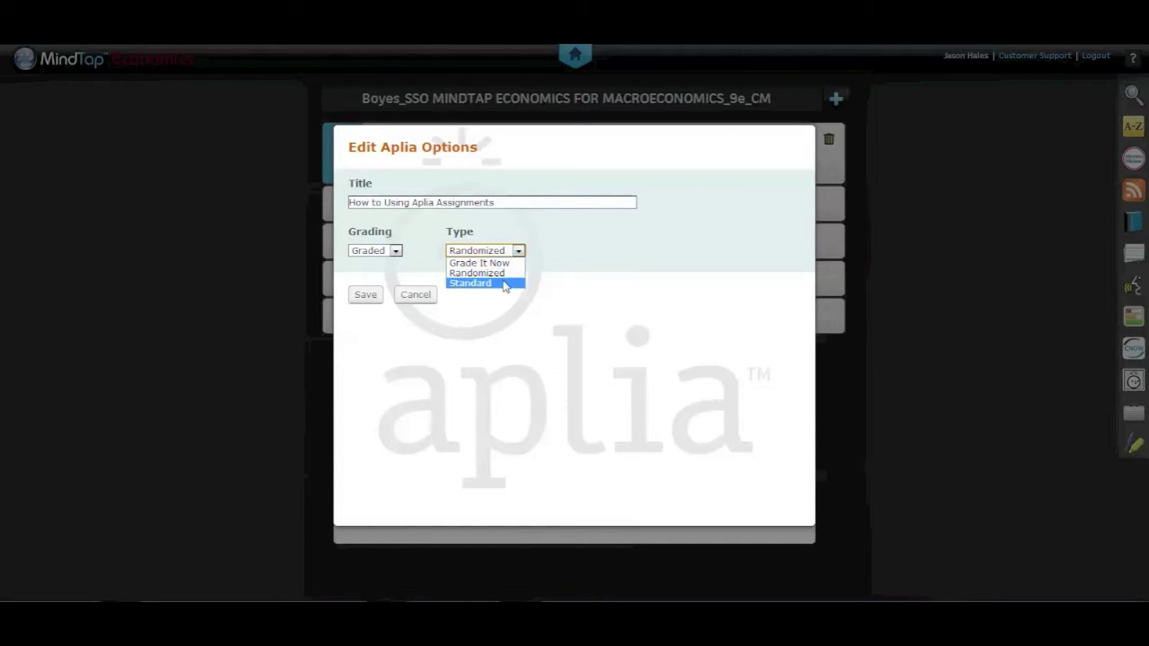
{"action": "left_click", "coordinate": [503, 284]}
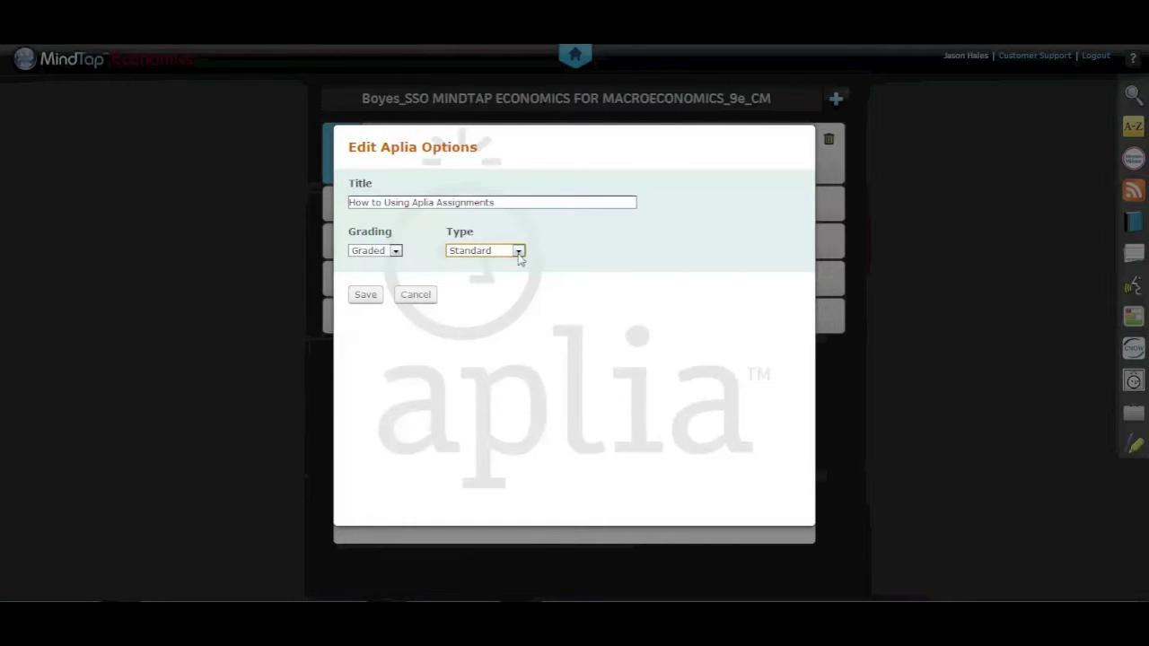
{"action": "left_click", "coordinate": [519, 253]}
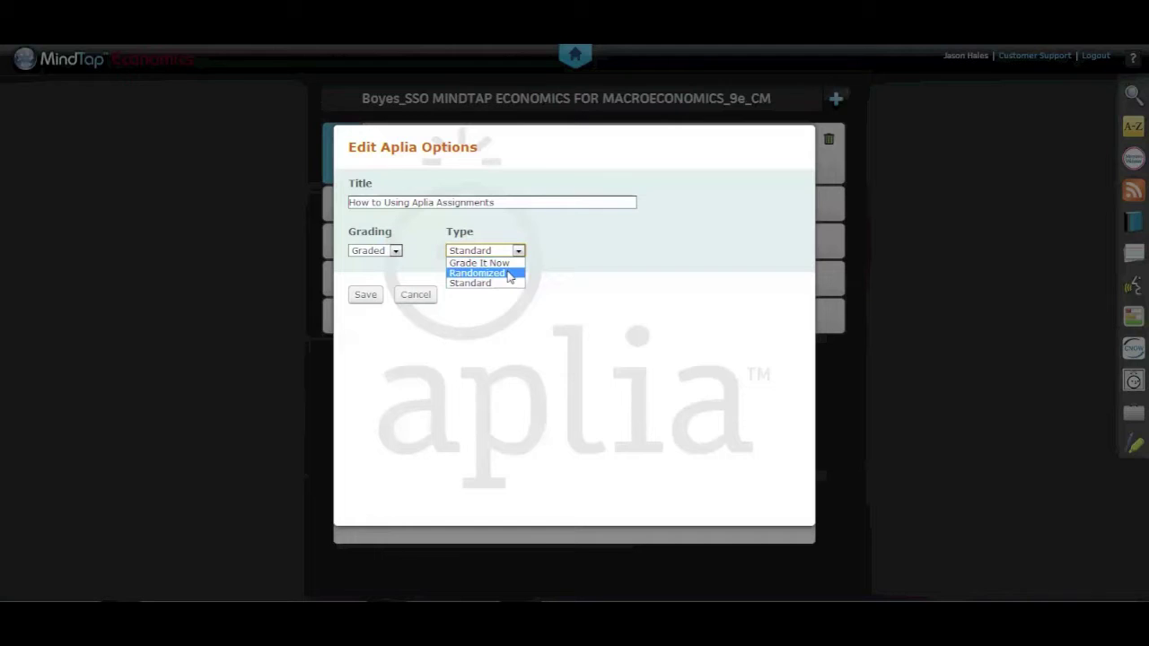
{"action": "left_click", "coordinate": [508, 277]}
{"action": "left_click", "coordinate": [395, 252]}
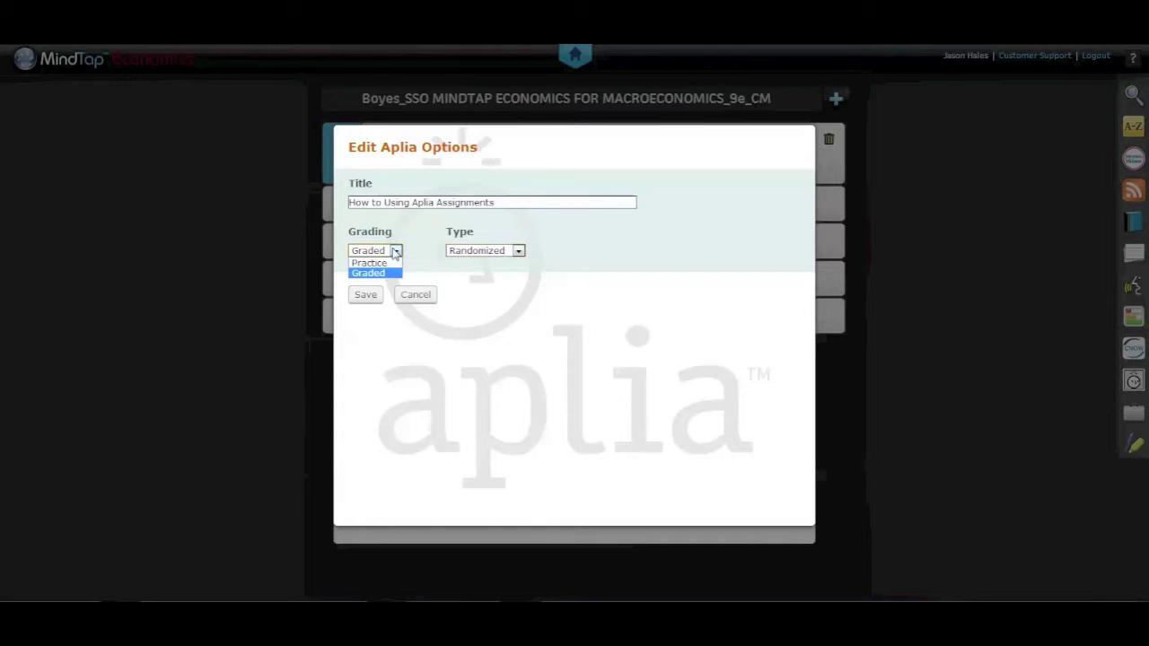
{"action": "left_click", "coordinate": [392, 264]}
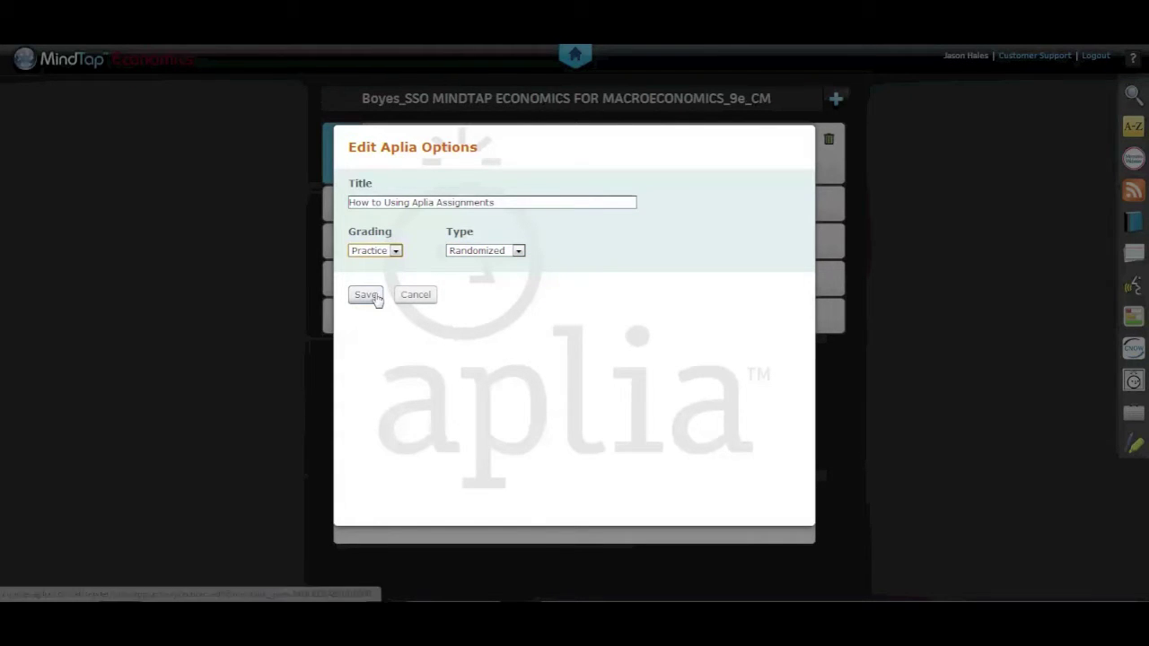
{"action": "left_click", "coordinate": [367, 295]}
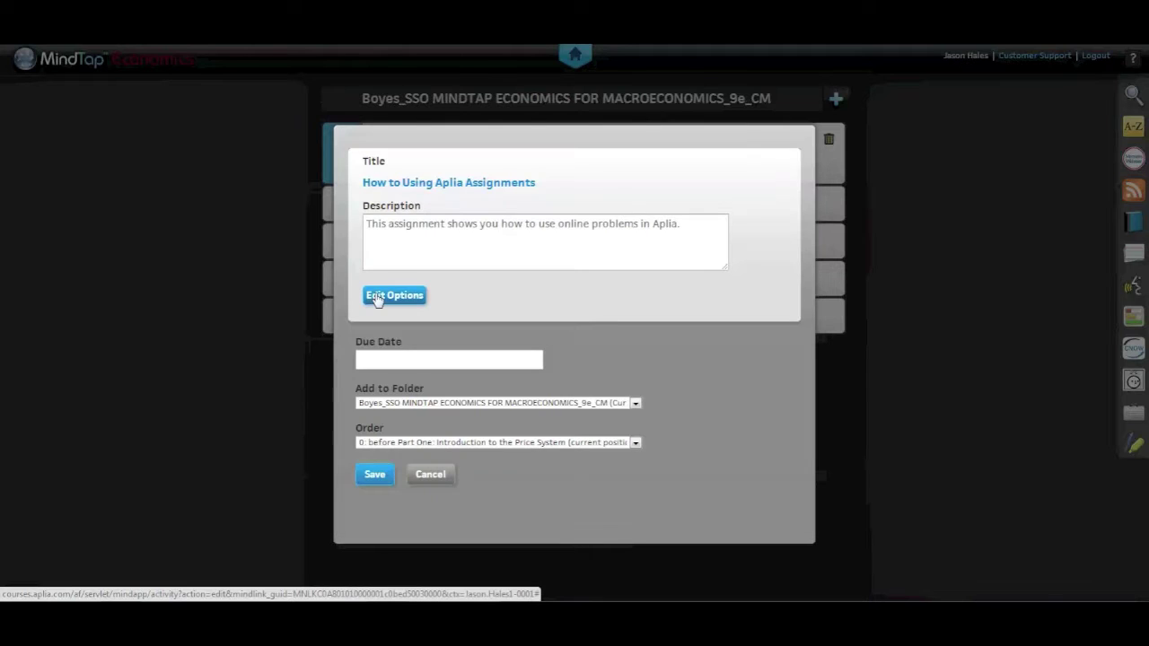
Step: Save the edited How to Using Aplia Assignments assignment to the course
{"action": "left_click", "coordinate": [382, 478]}
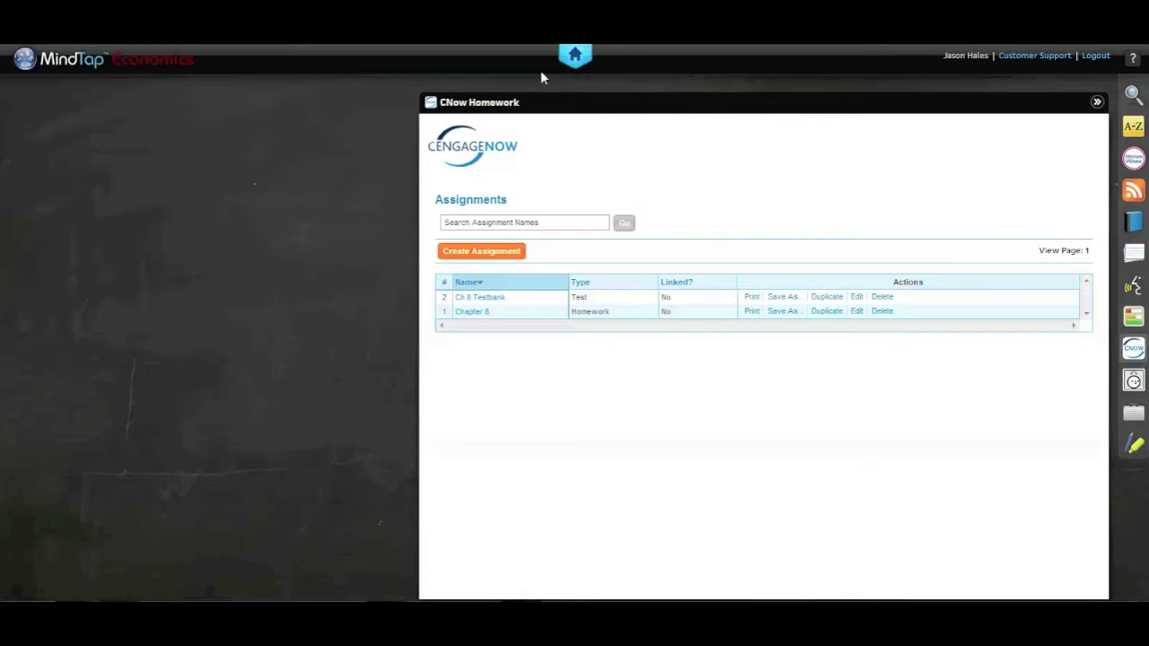
Step: Start a new Homework-type CengageNOW assignment named Ch 9 Hwk
{"action": "left_click", "coordinate": [489, 255]}
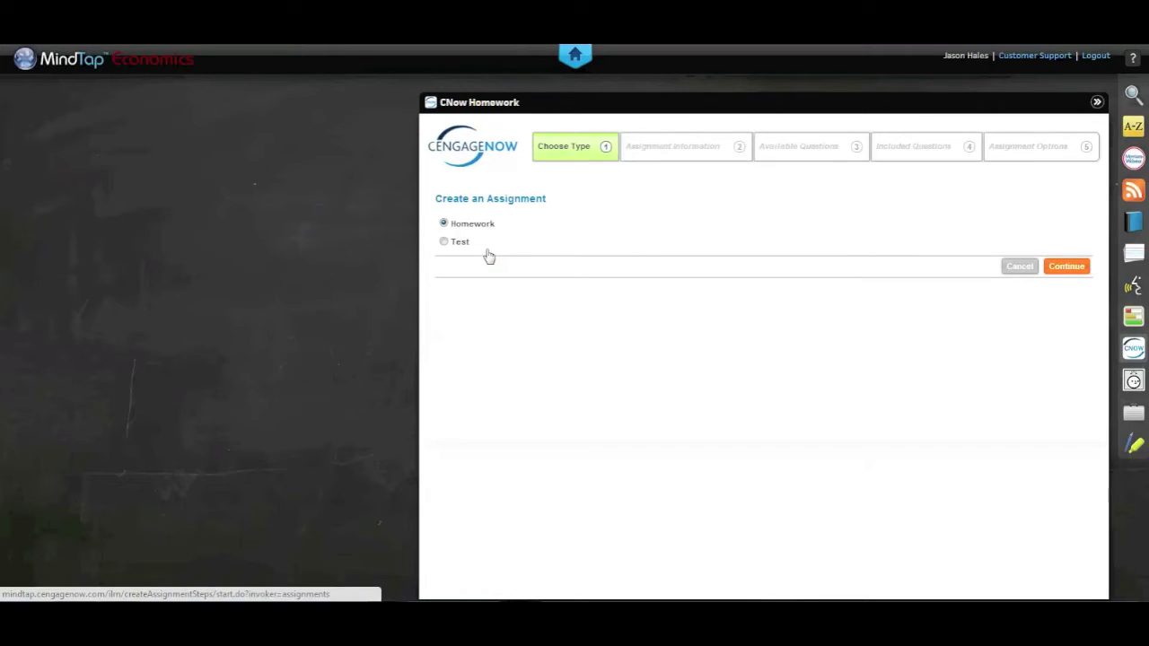
{"action": "left_click", "coordinate": [1073, 273]}
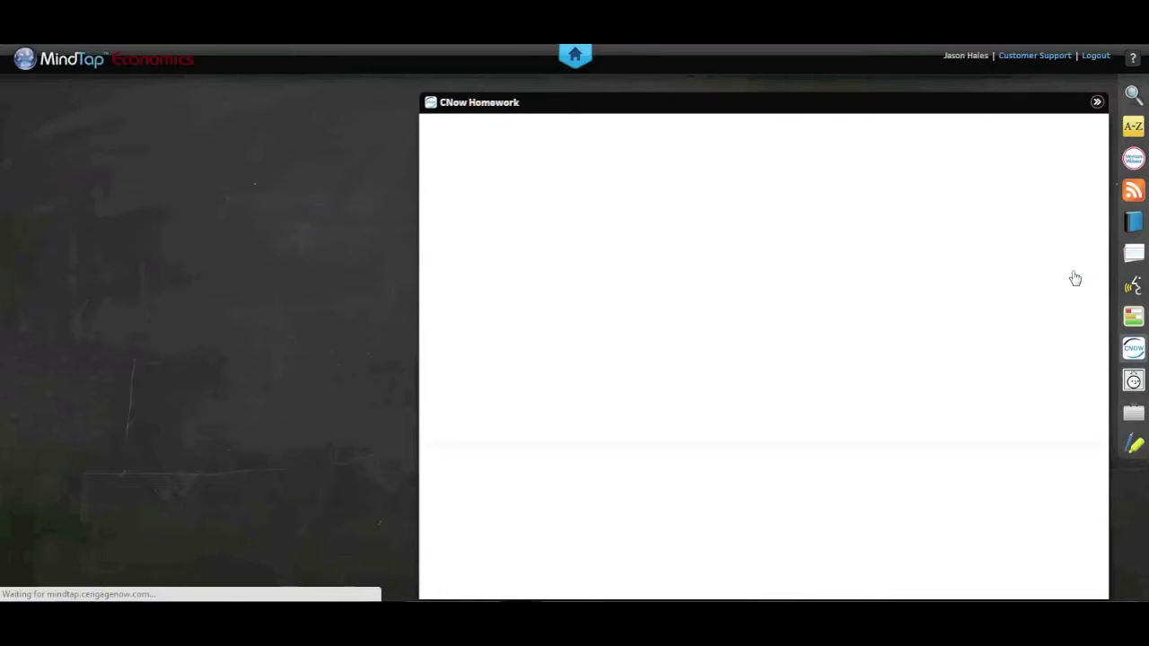
{"action": "left_click", "coordinate": [697, 225]}
{"action": "type", "text": "Ch 9 Hwk"}
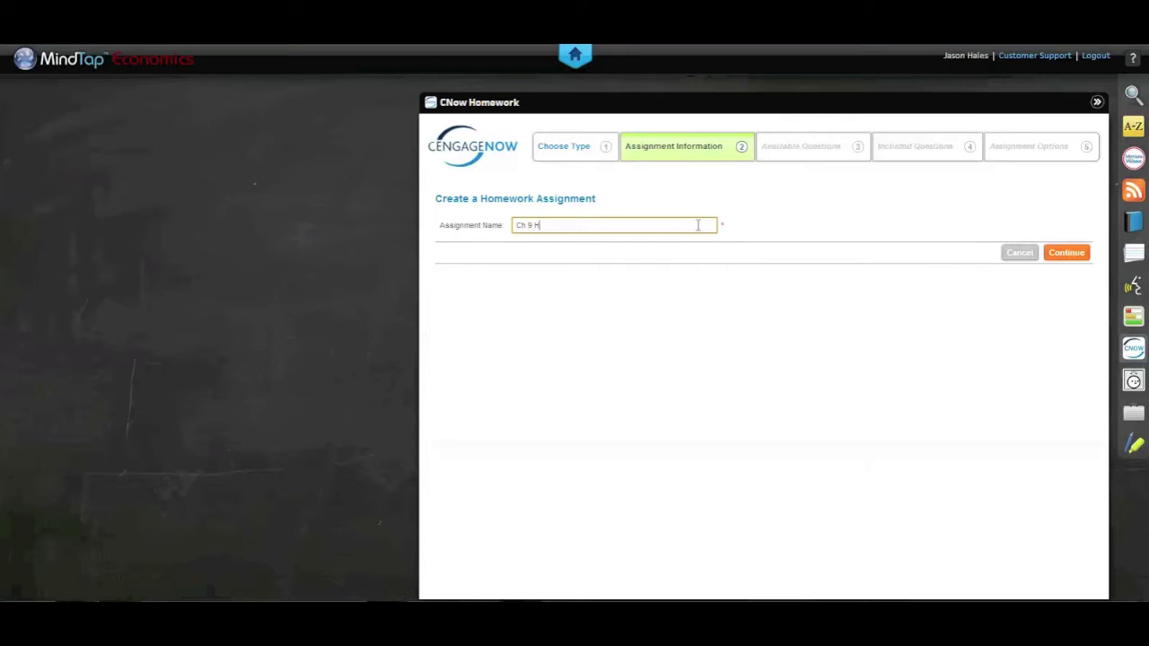
{"action": "left_click", "coordinate": [1063, 254]}
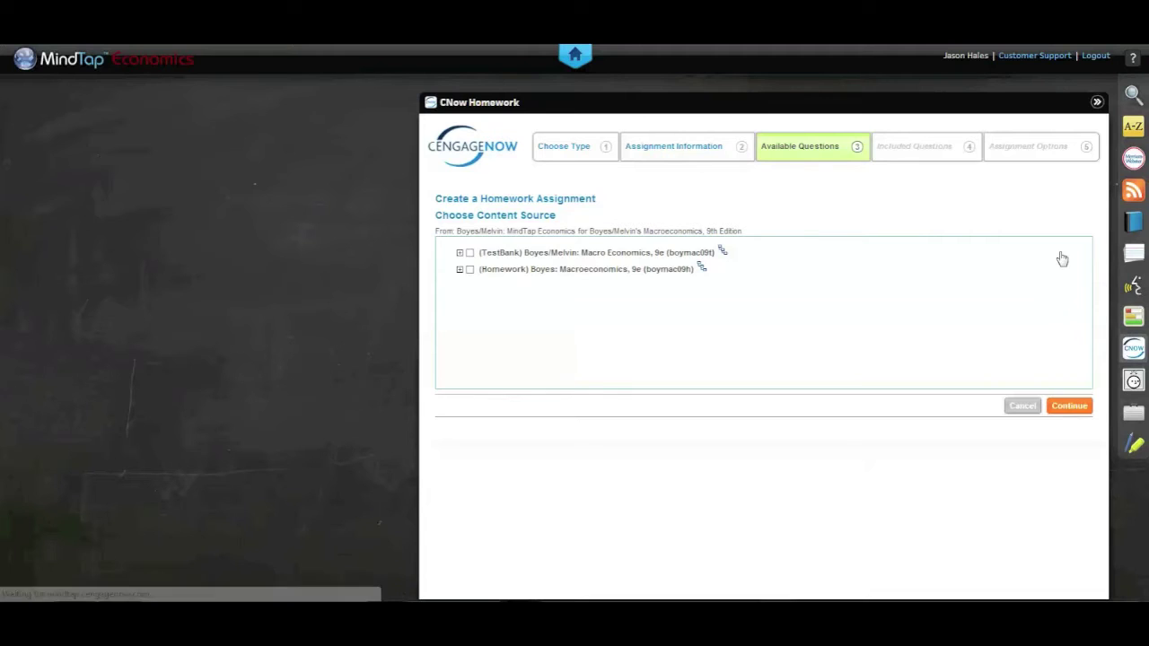
Step: Draw its questions from the Homework bank's Chapter 9: Aggregate Expenditures
{"action": "left_click", "coordinate": [460, 269]}
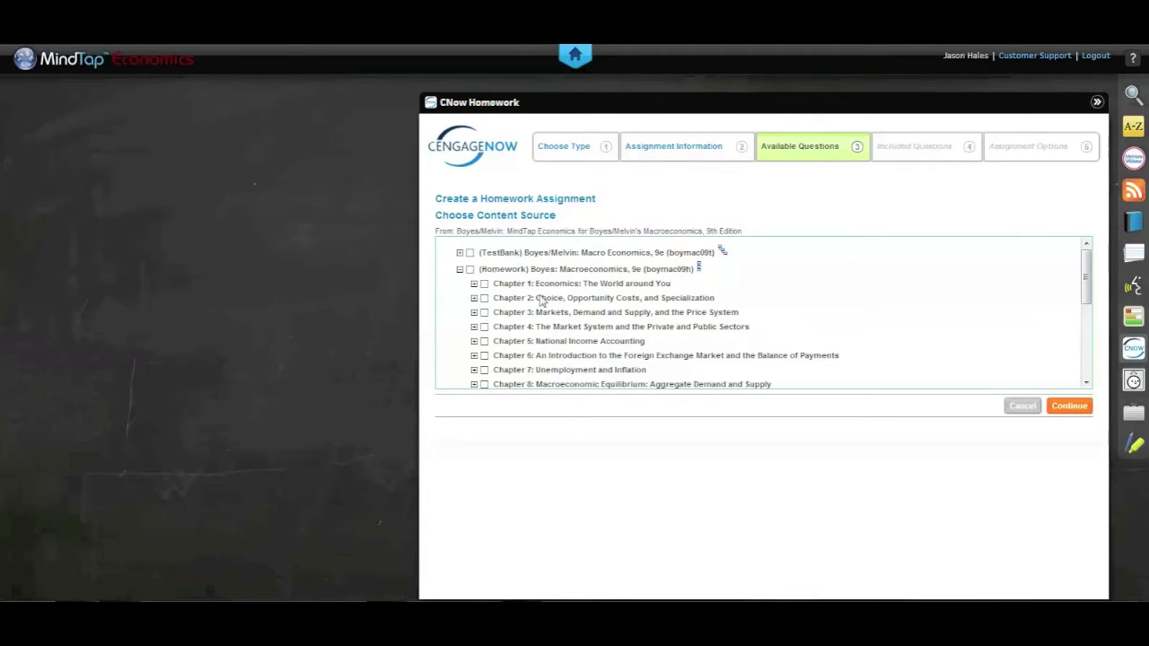
{"action": "scroll", "coordinate": [1085, 292], "scroll_direction": "down", "scroll_amount": 2}
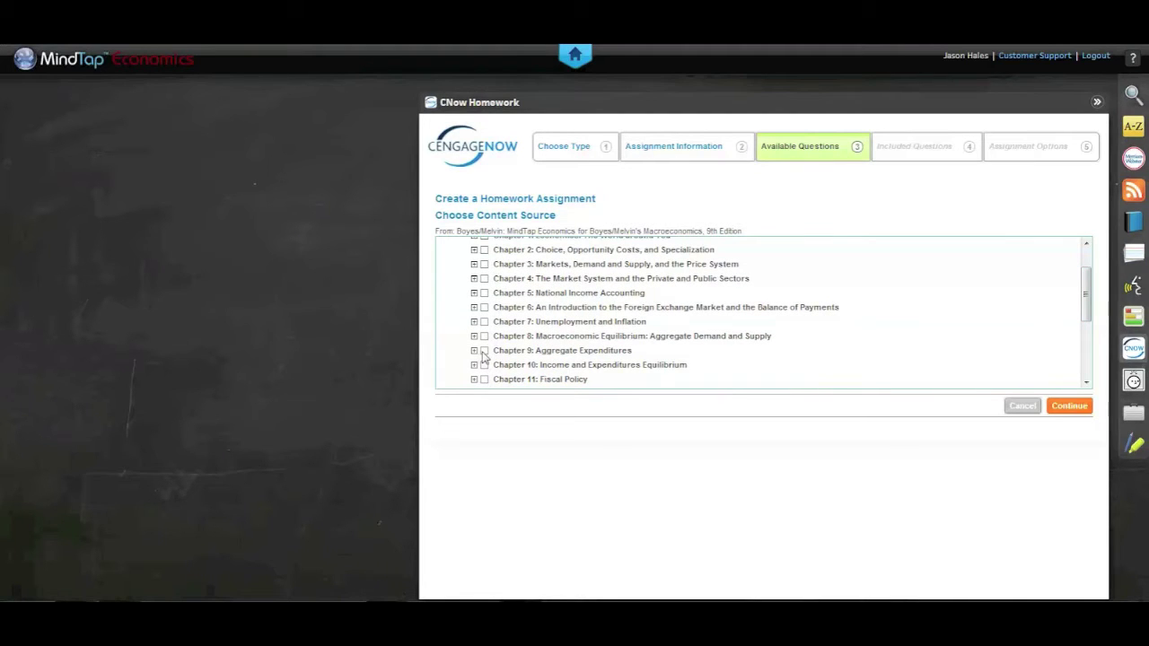
{"action": "left_click", "coordinate": [1068, 409]}
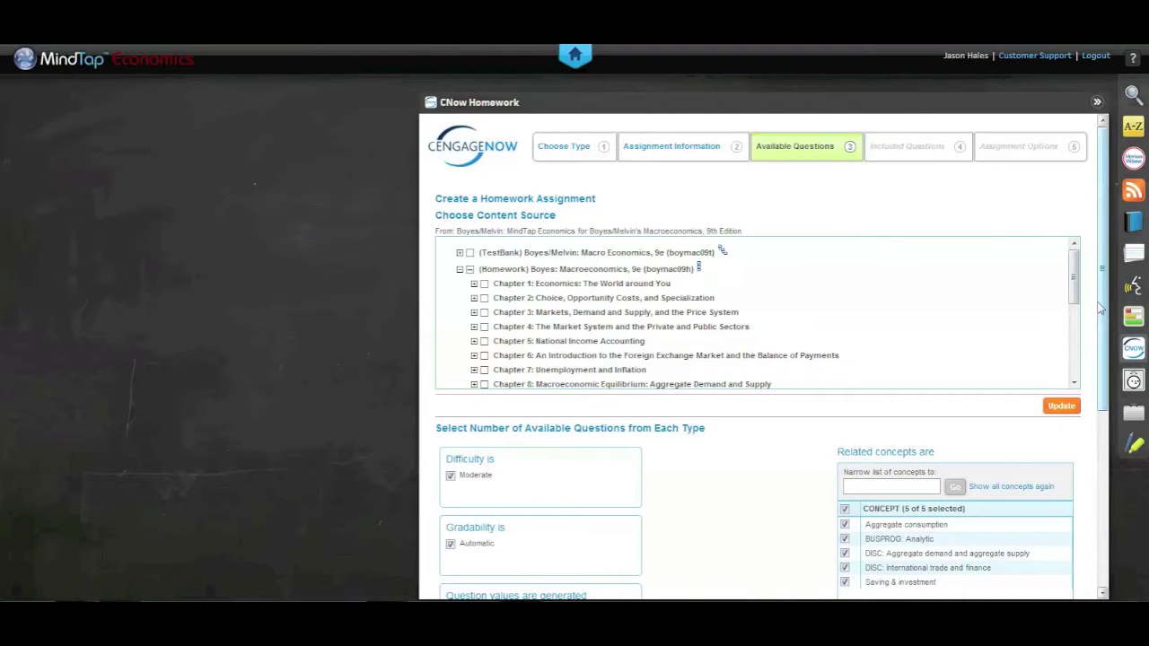
{"action": "left_click_drag", "start_coordinate": [1106, 312], "coordinate": [1118, 502]}
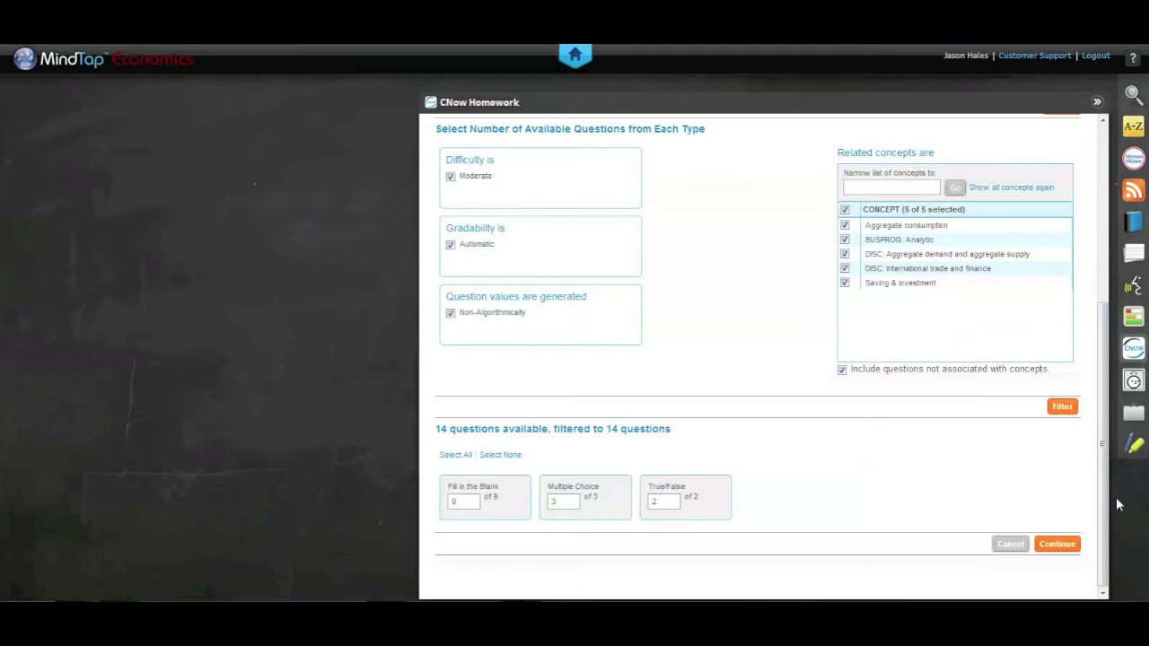
{"action": "left_click", "coordinate": [1055, 545]}
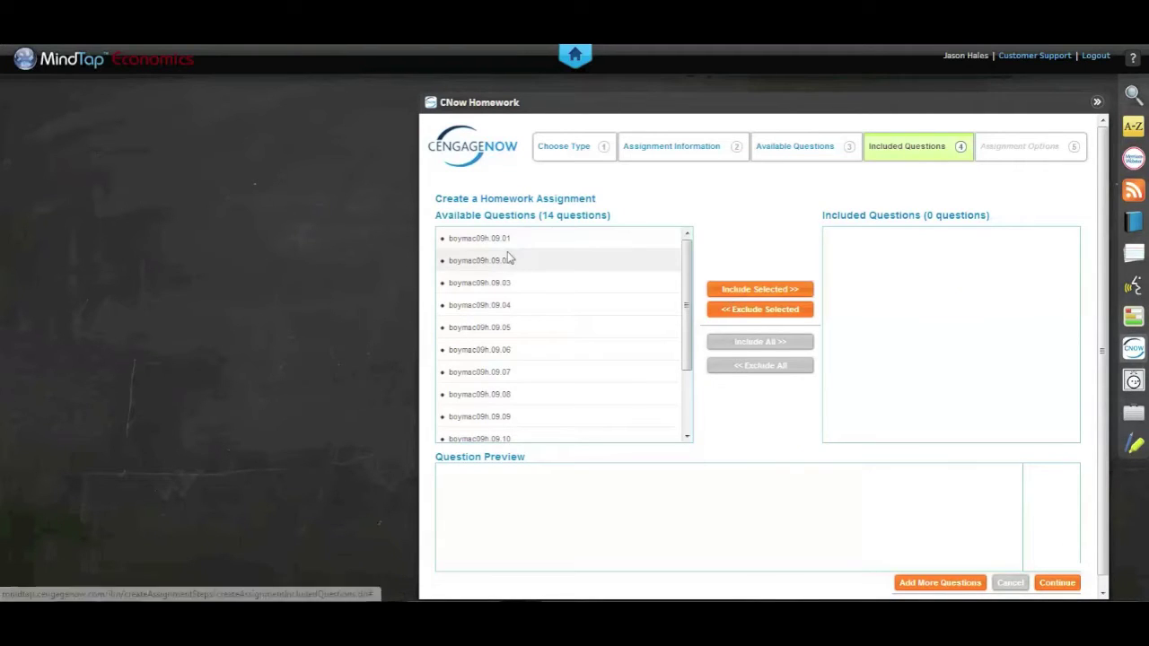
Step: Include questions 09.01, 09.03, 09.05, 09.07 and 09.09 in the homework
{"action": "left_click", "coordinate": [509, 243]}
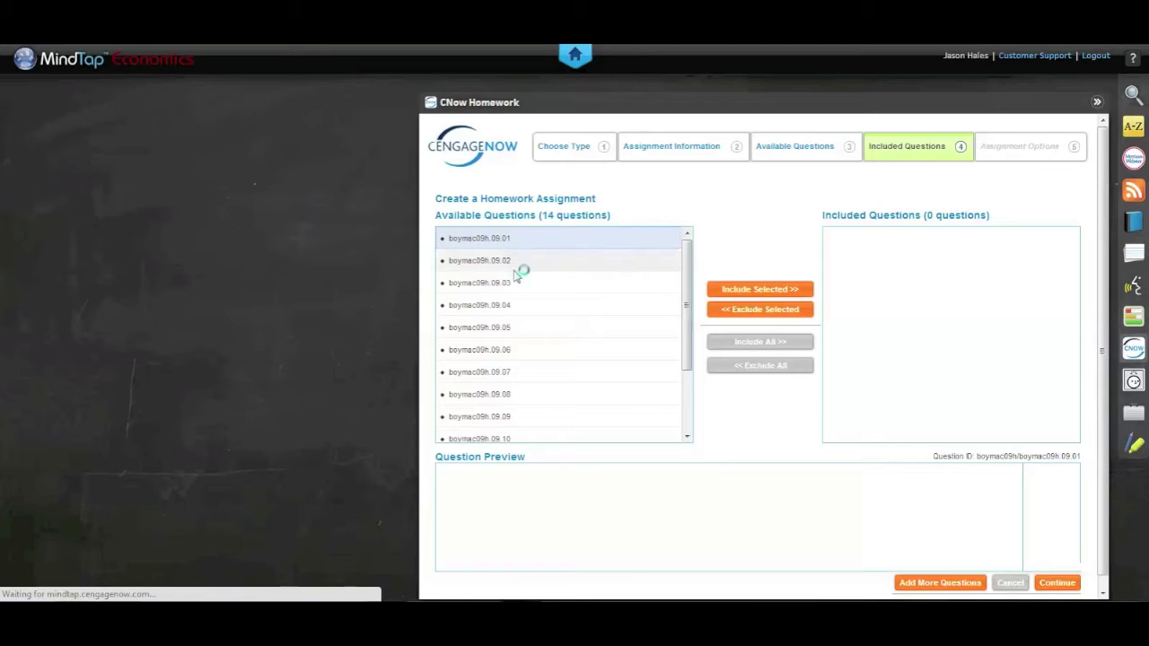
{"action": "left_click", "coordinate": [519, 285], "text": "ctrl"}
{"action": "left_click", "coordinate": [523, 329], "text": "ctrl"}
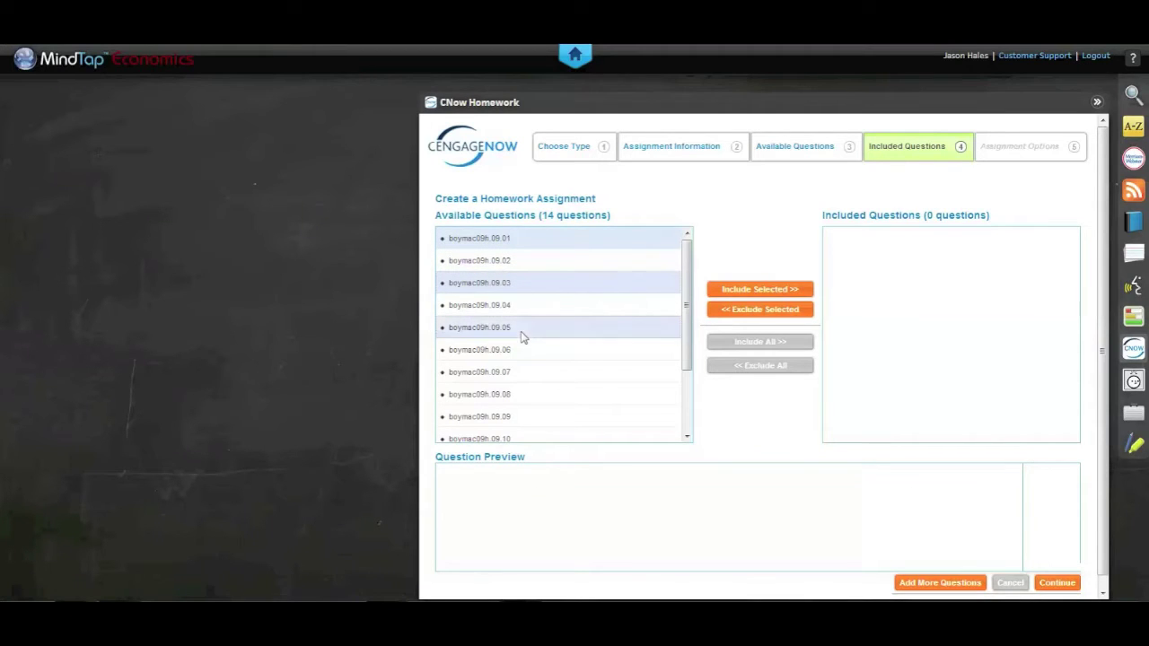
{"action": "left_click", "coordinate": [530, 377], "text": "ctrl"}
{"action": "left_click", "coordinate": [532, 418], "text": "ctrl"}
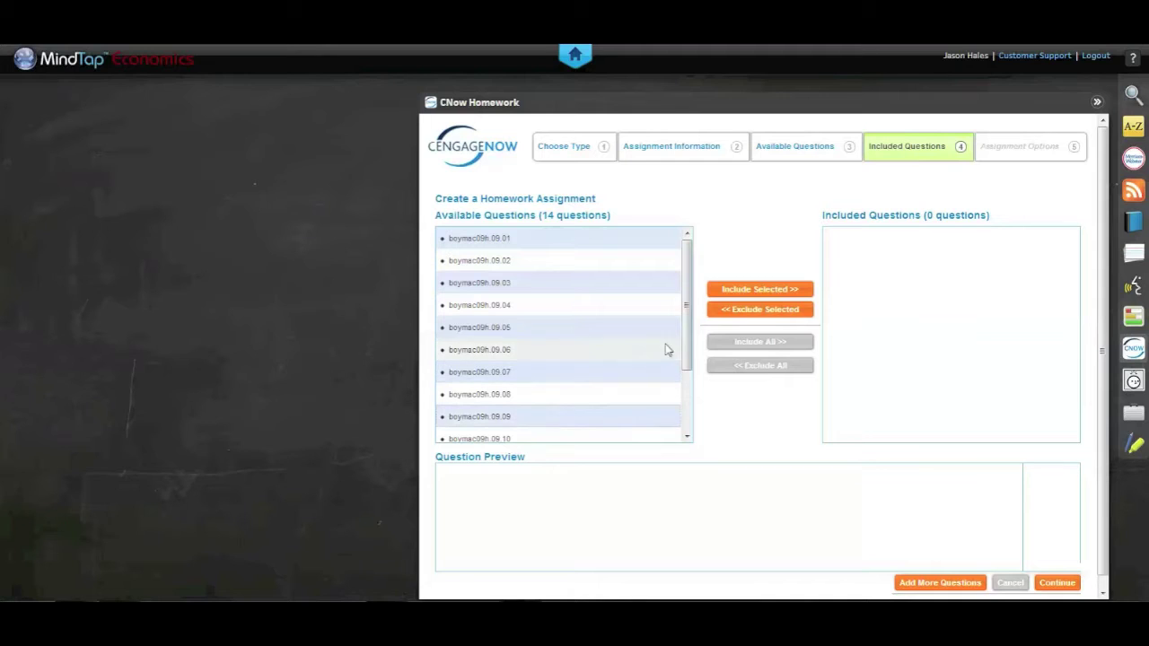
{"action": "left_click", "coordinate": [738, 293]}
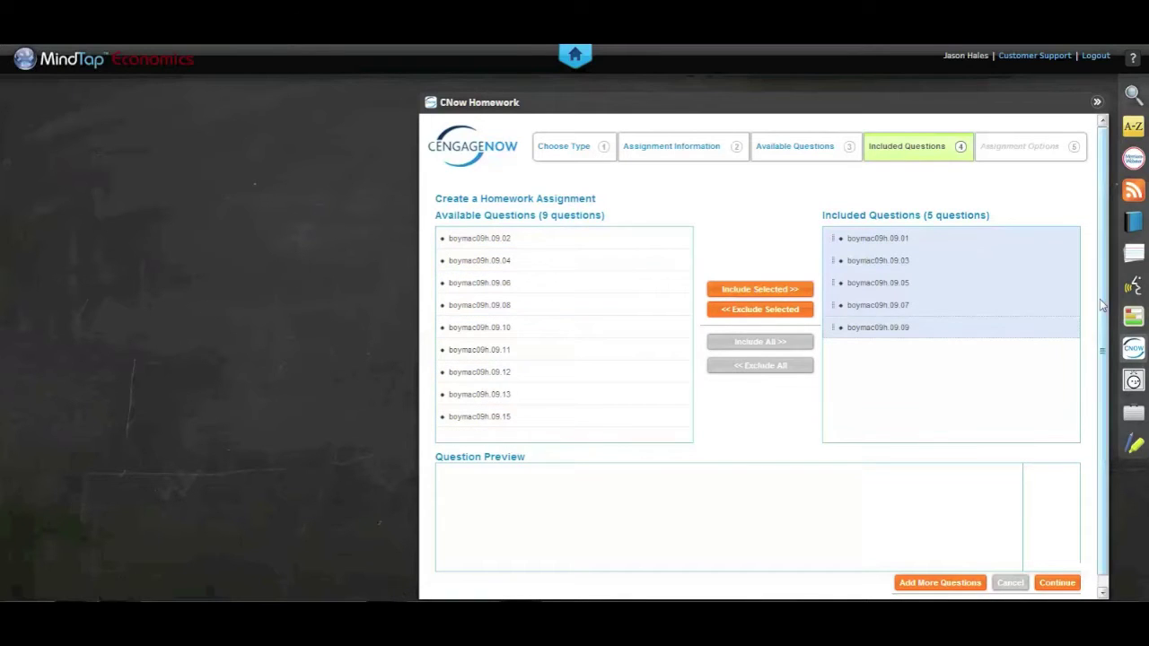
Step: Continue past the assignment options and create the Ch 9 Hwk assignment
{"action": "left_click", "coordinate": [1059, 582]}
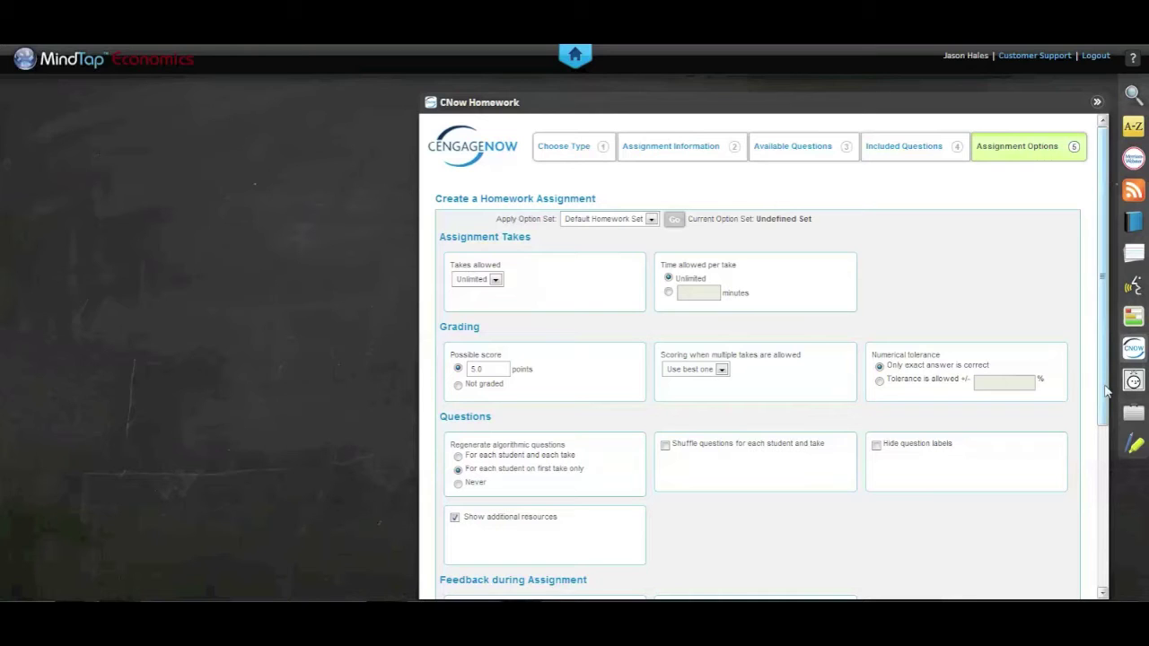
{"action": "left_click_drag", "start_coordinate": [1106, 390], "coordinate": [1113, 552]}
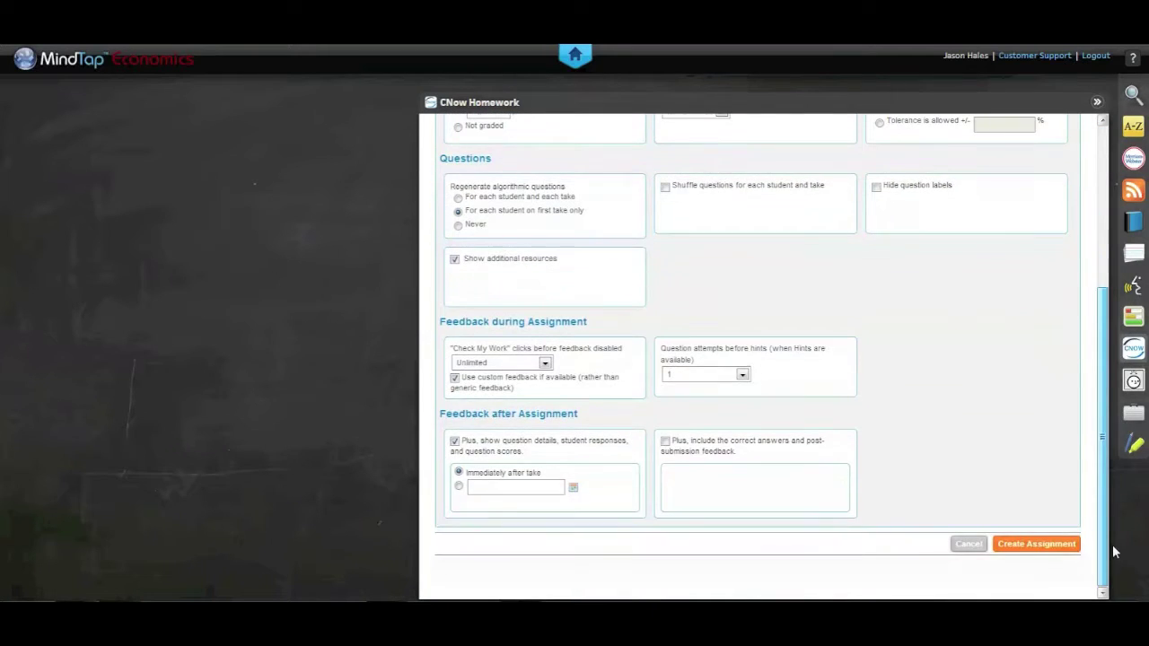
{"action": "left_click", "coordinate": [1062, 547]}
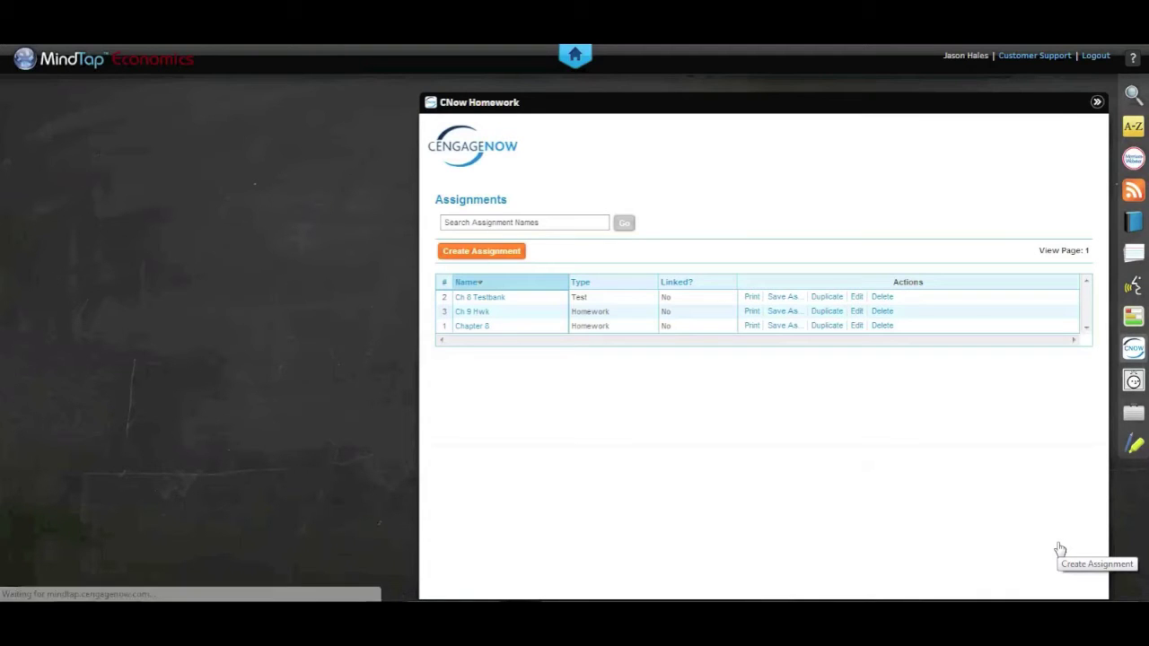
Step: Start a new Test-type assignment named Ch 9 Quiz
{"action": "left_click", "coordinate": [490, 254]}
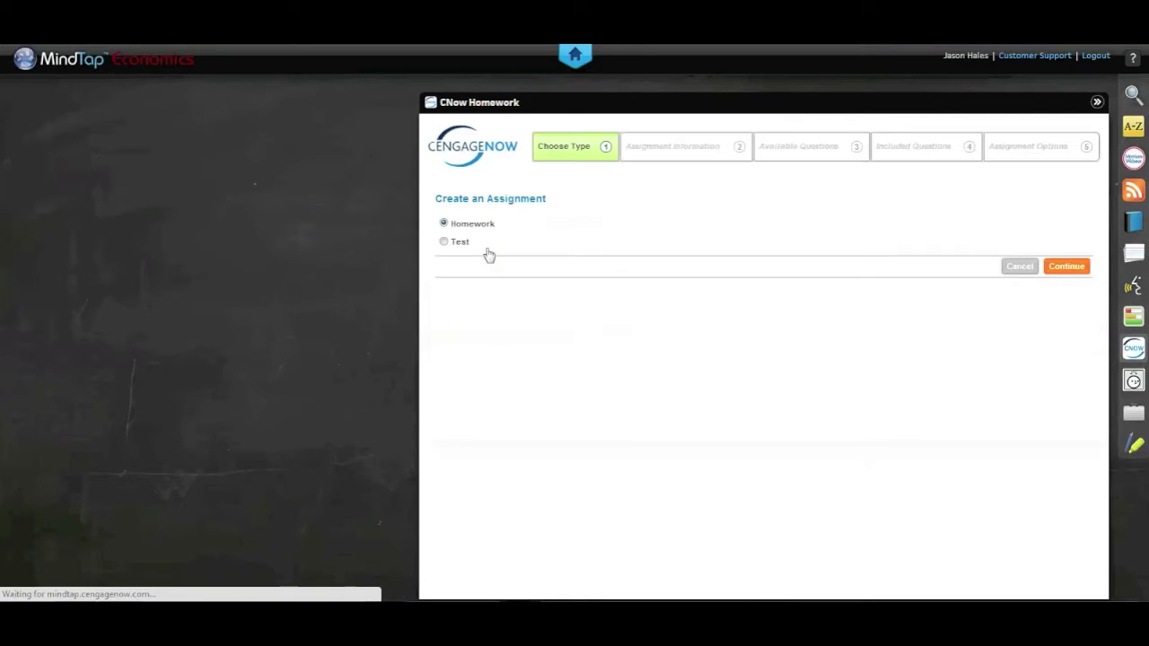
{"action": "left_click", "coordinate": [443, 244]}
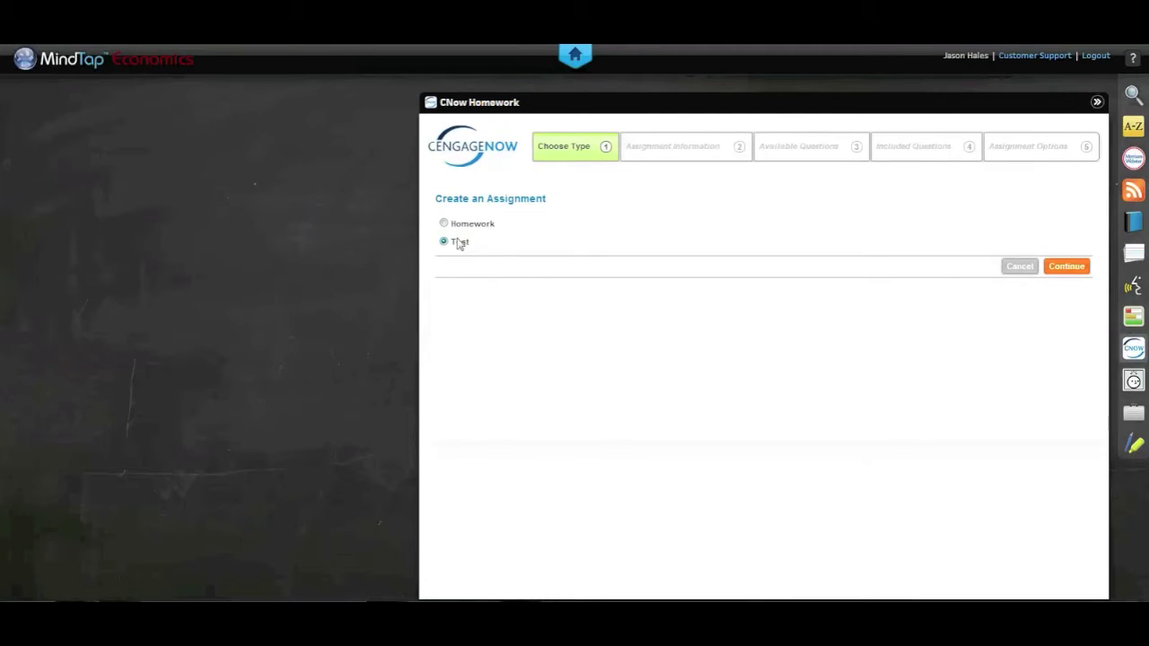
{"action": "left_click", "coordinate": [1074, 276]}
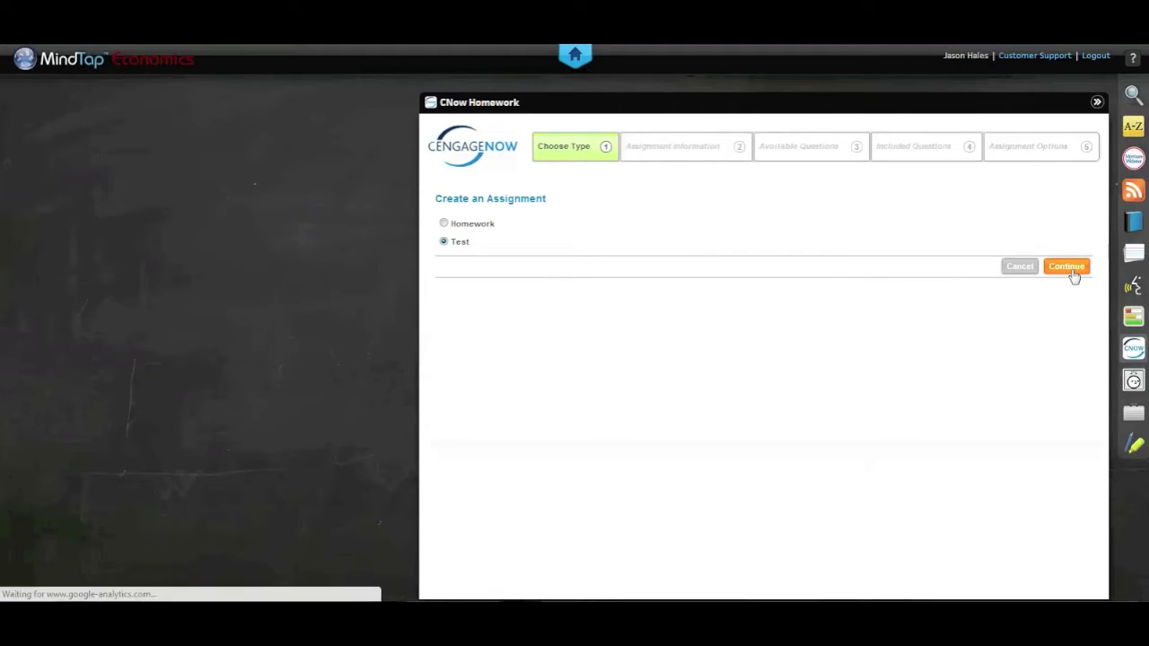
{"action": "left_click", "coordinate": [628, 224]}
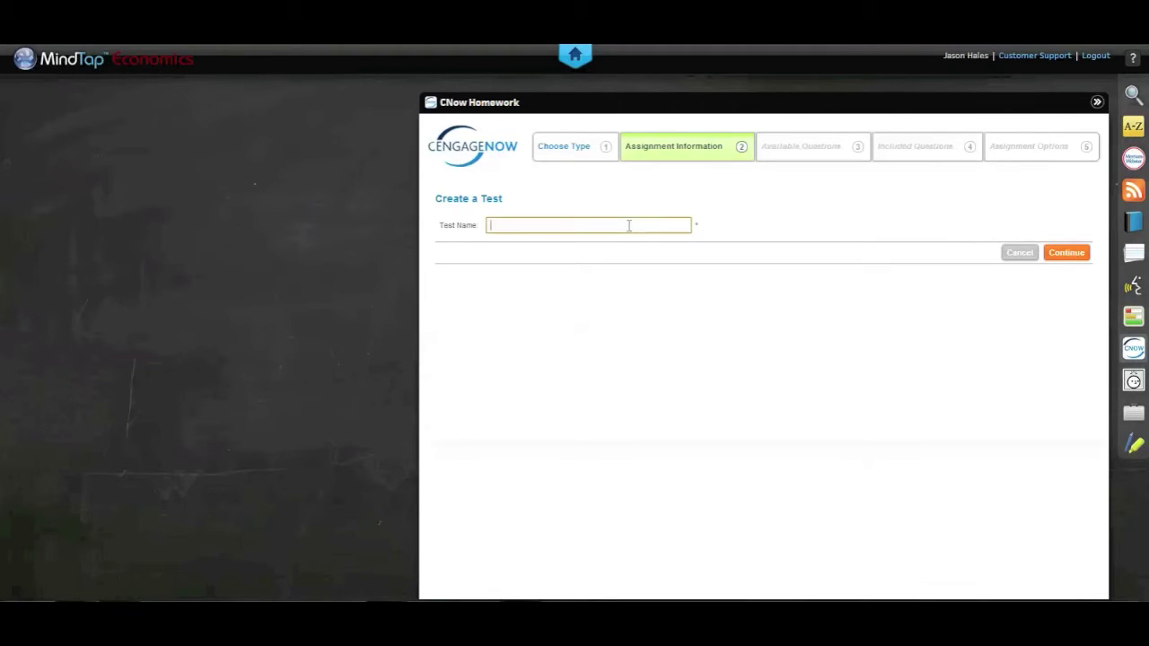
{"action": "type", "text": "Ch 9 Quiz"}
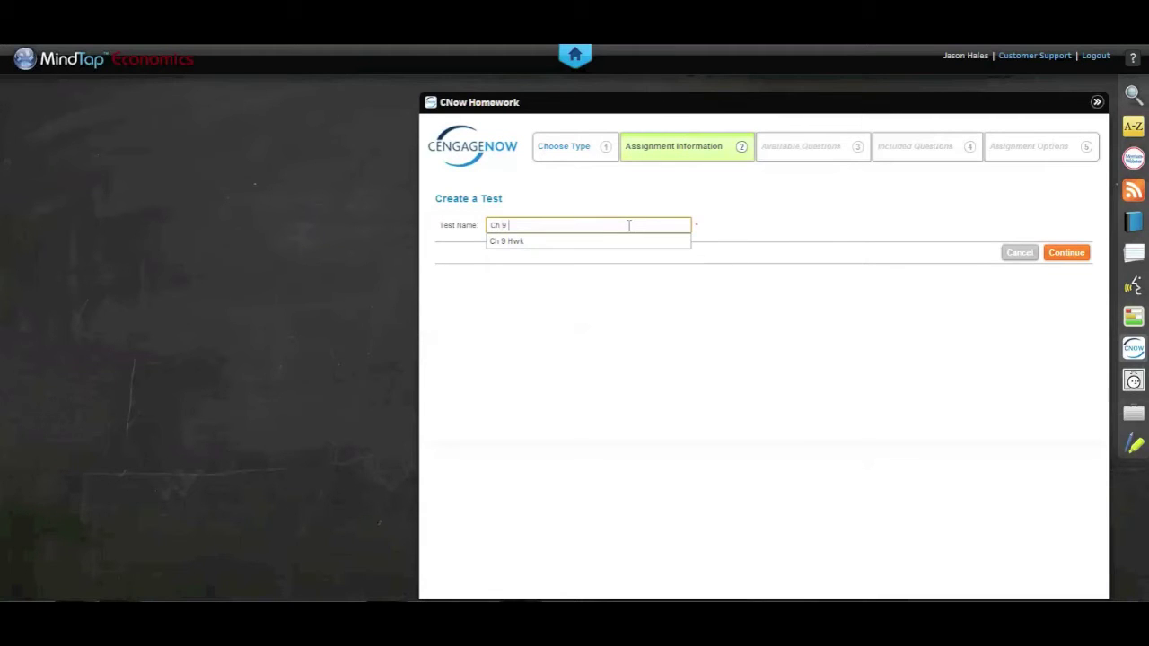
{"action": "left_click", "coordinate": [1063, 253]}
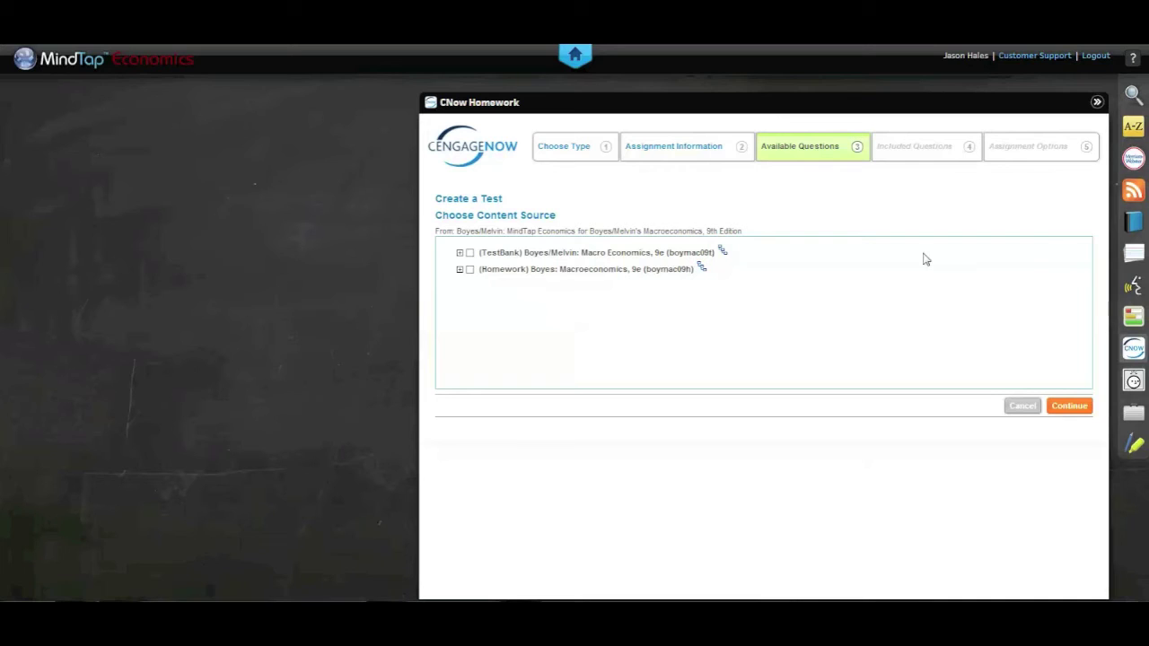
Step: Use TestBank Chapter 09: Aggregate Expenditures as the source, bringing up 120 questions
{"action": "left_click", "coordinate": [459, 253]}
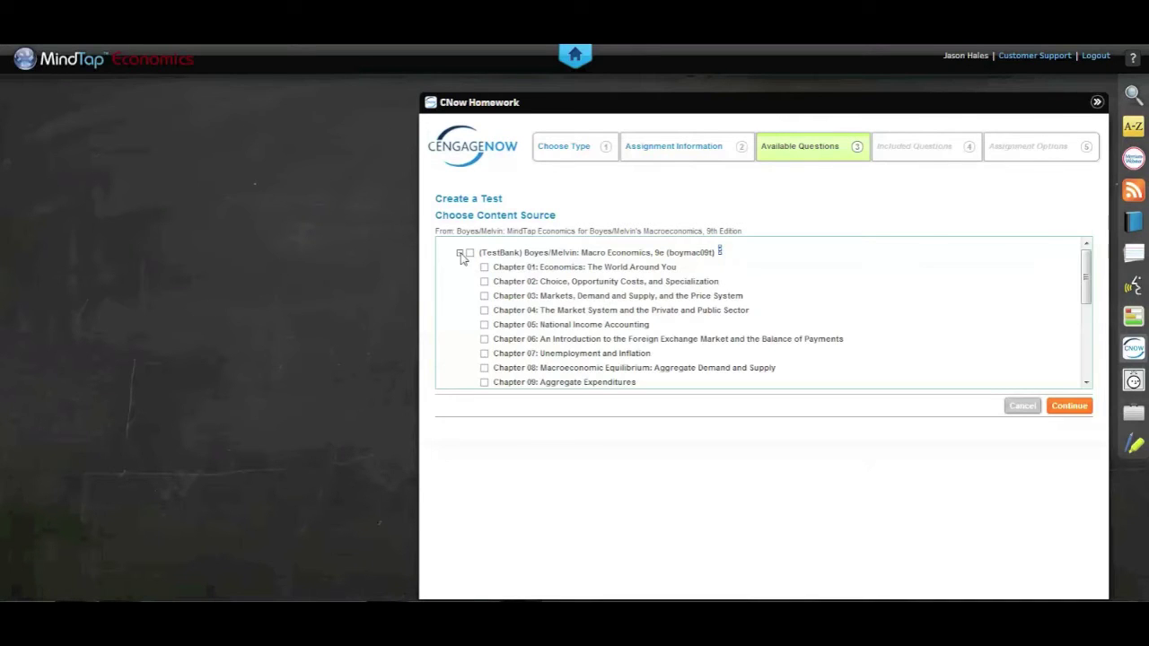
{"action": "left_click", "coordinate": [484, 383]}
{"action": "left_click", "coordinate": [1076, 412]}
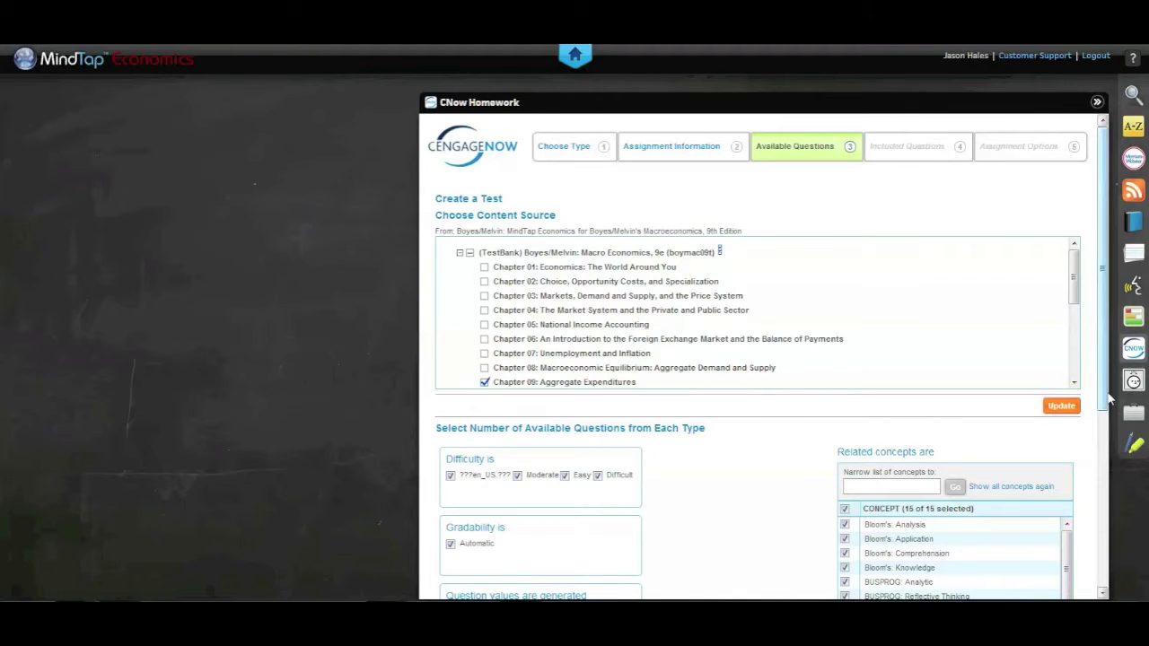
{"action": "left_click_drag", "start_coordinate": [1102, 400], "coordinate": [1103, 577]}
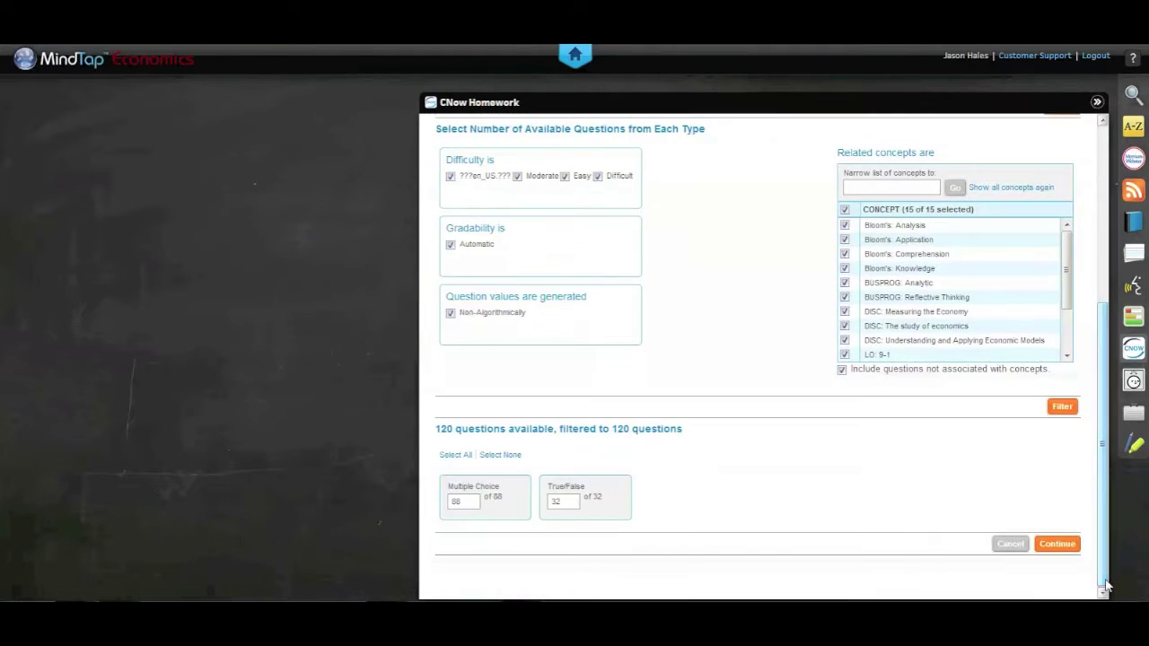
{"action": "left_click", "coordinate": [1059, 546]}
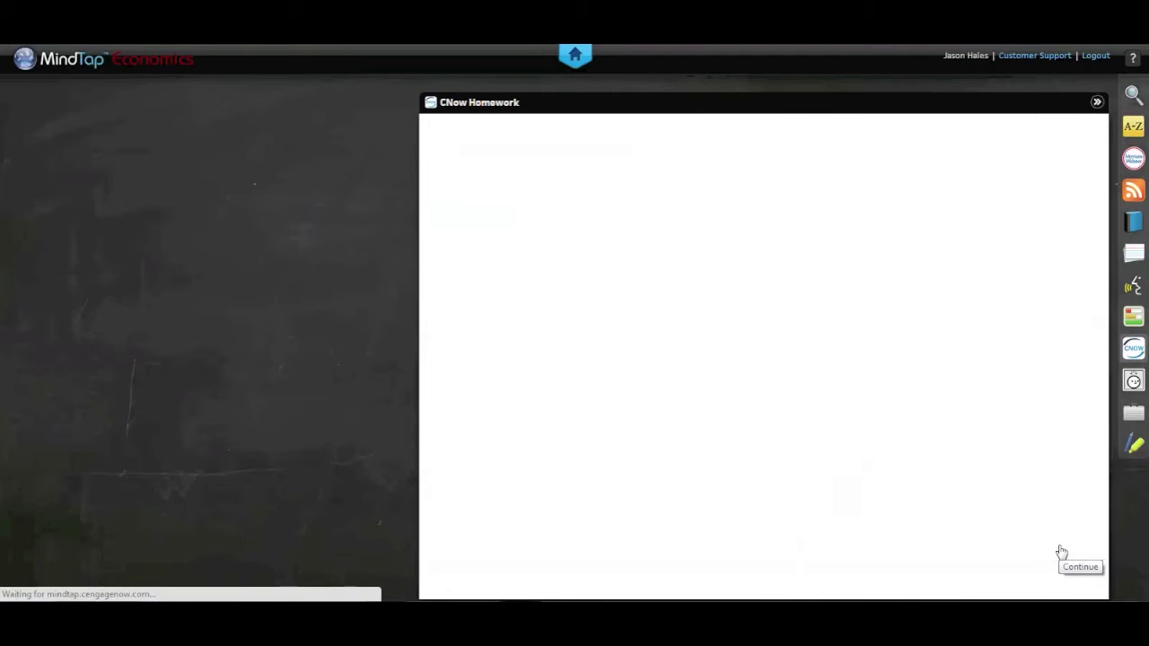
Step: Add Multiple Choice 09-01, 09-03, 09-05, 09-07 and 09-09 to Ch 9 Quiz and continue
{"action": "left_click", "coordinate": [545, 249]}
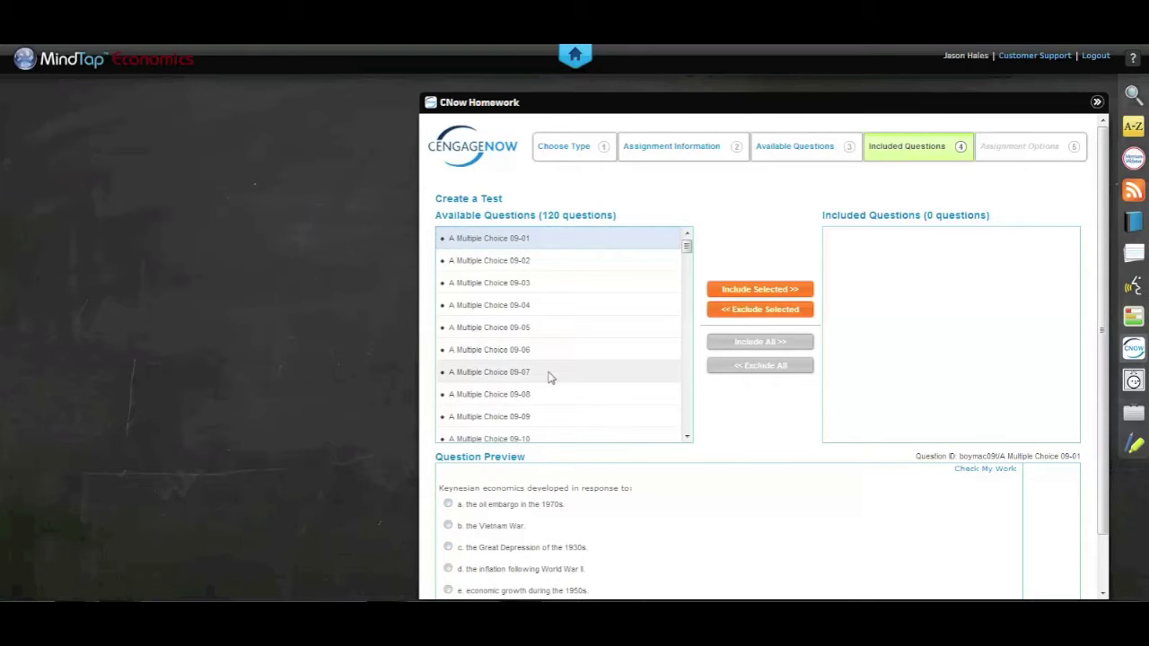
{"action": "left_click", "coordinate": [518, 284], "text": "ctrl"}
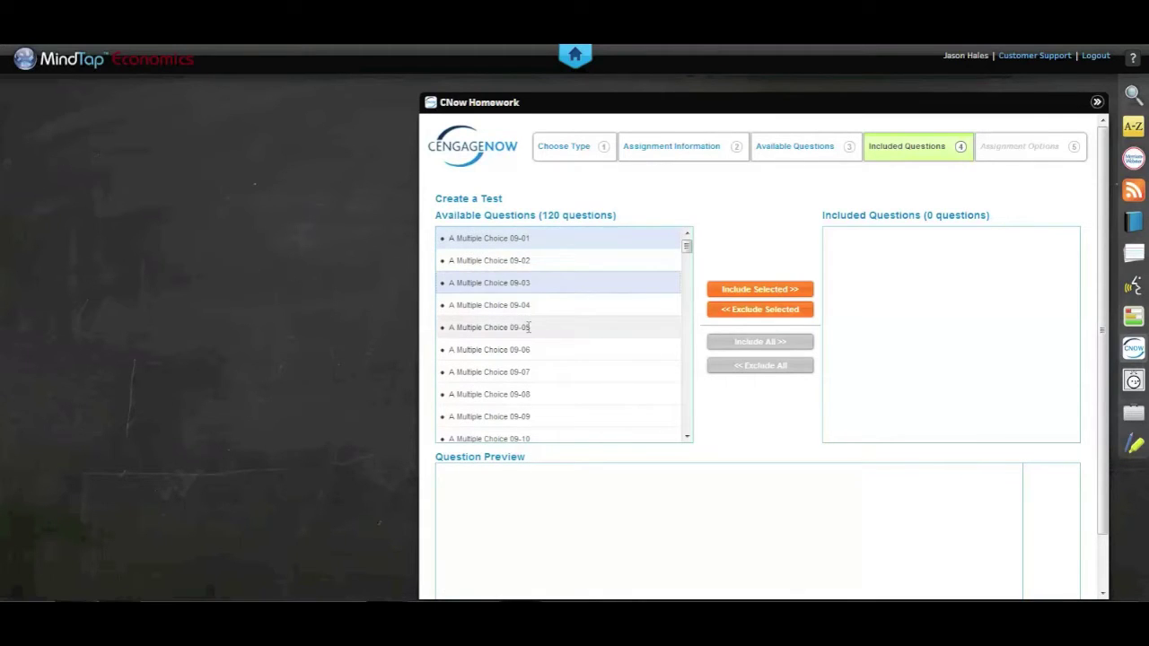
{"action": "left_click", "coordinate": [528, 327], "text": "ctrl"}
{"action": "left_click", "coordinate": [541, 379], "text": "ctrl"}
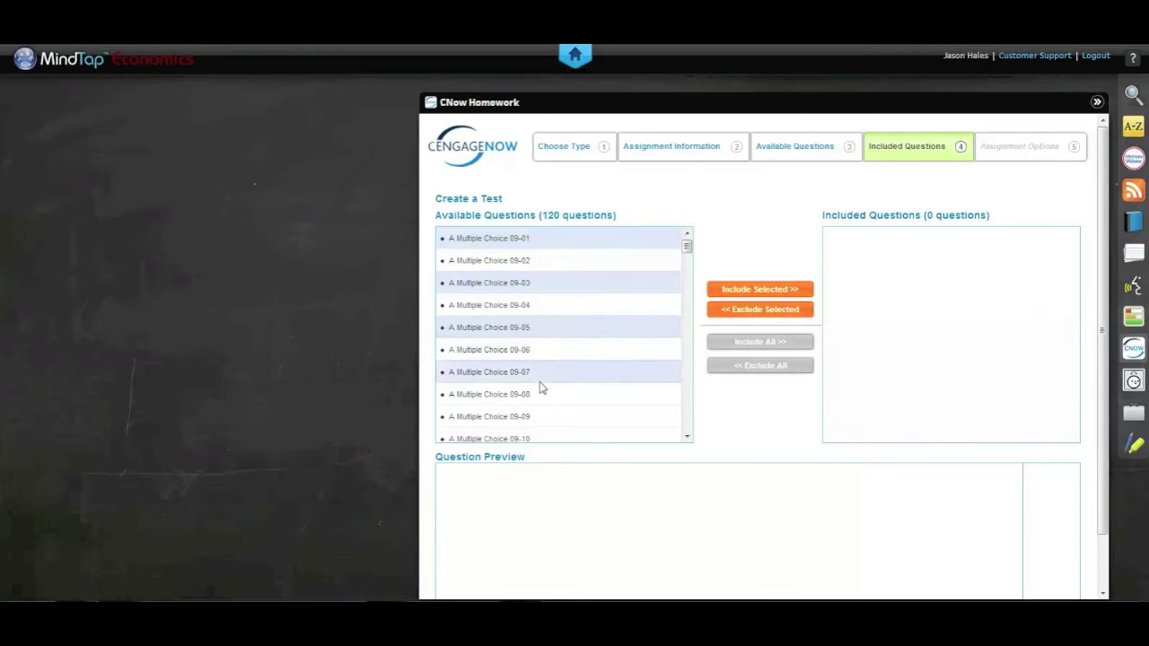
{"action": "left_click", "coordinate": [548, 419], "text": "ctrl"}
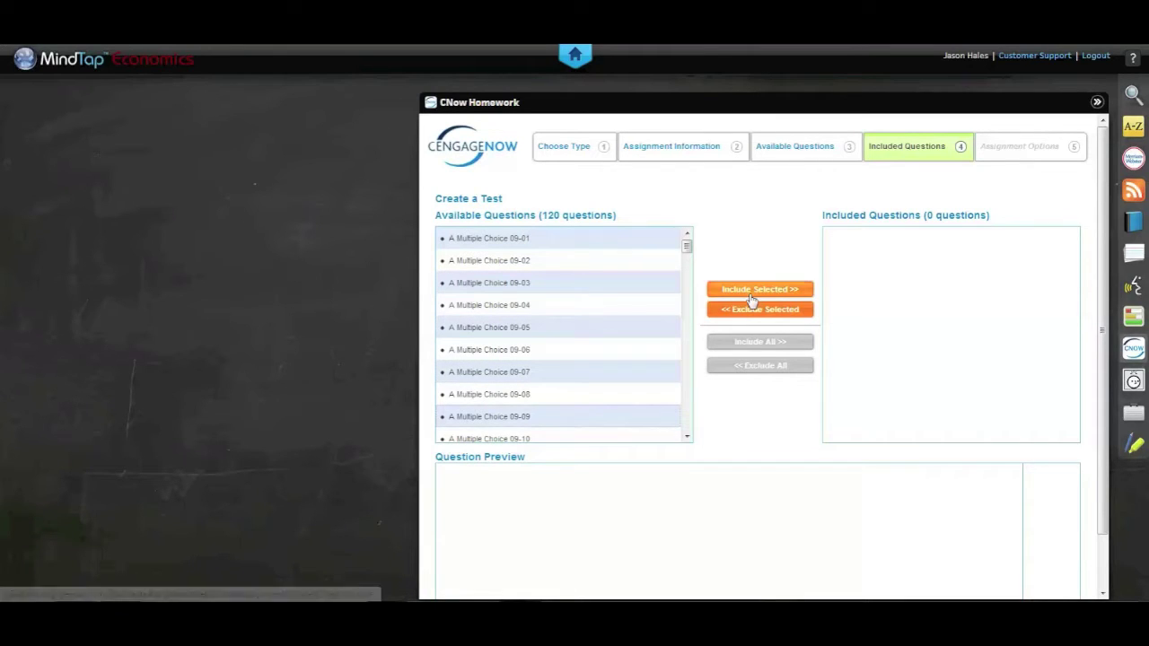
{"action": "left_click", "coordinate": [747, 291]}
{"action": "left_click_drag", "start_coordinate": [1100, 281], "coordinate": [1102, 334]}
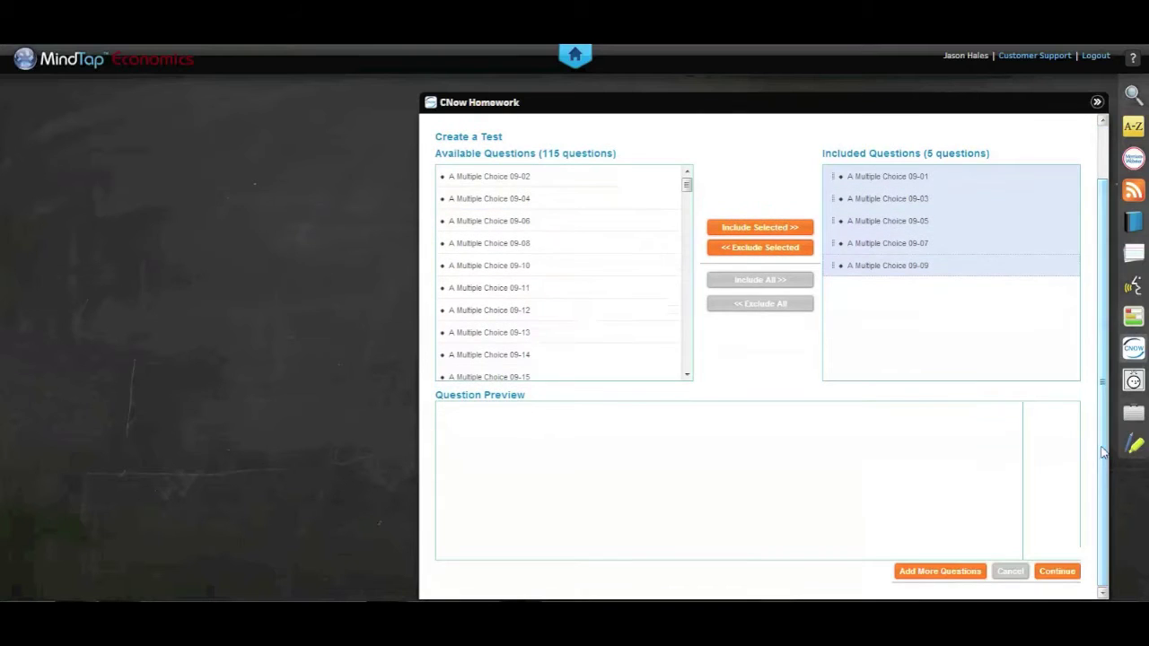
{"action": "left_click", "coordinate": [1057, 573]}
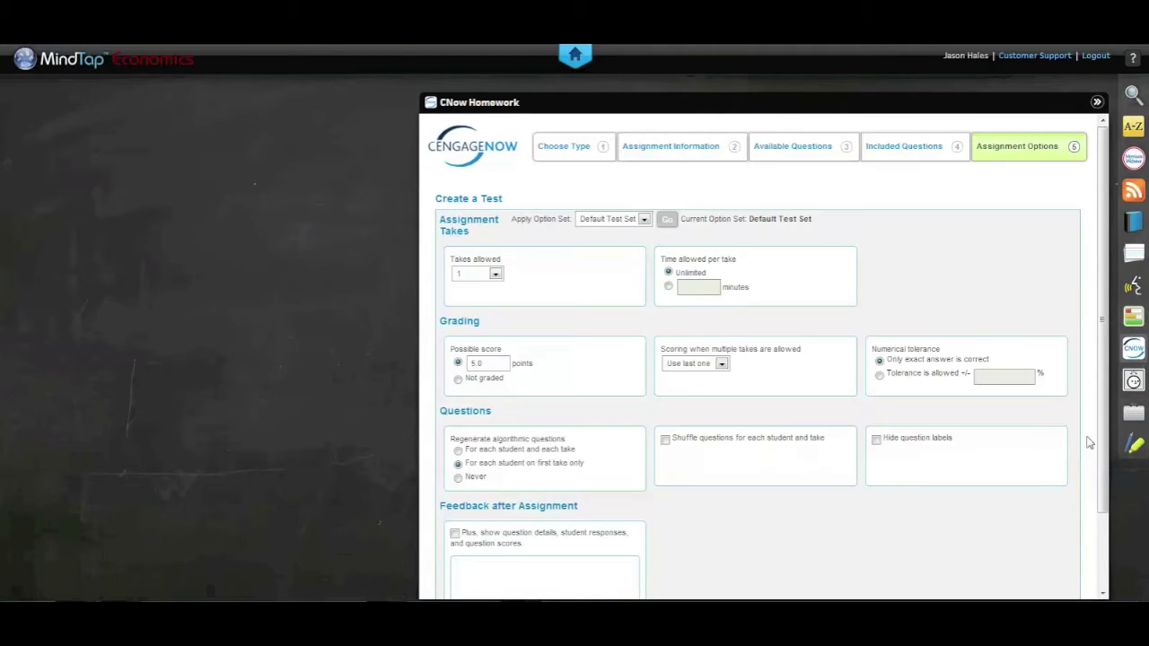
Step: Create the Ch 9 Quiz test and close the CNow Homework panel
{"action": "left_click_drag", "start_coordinate": [1107, 459], "coordinate": [1107, 534]}
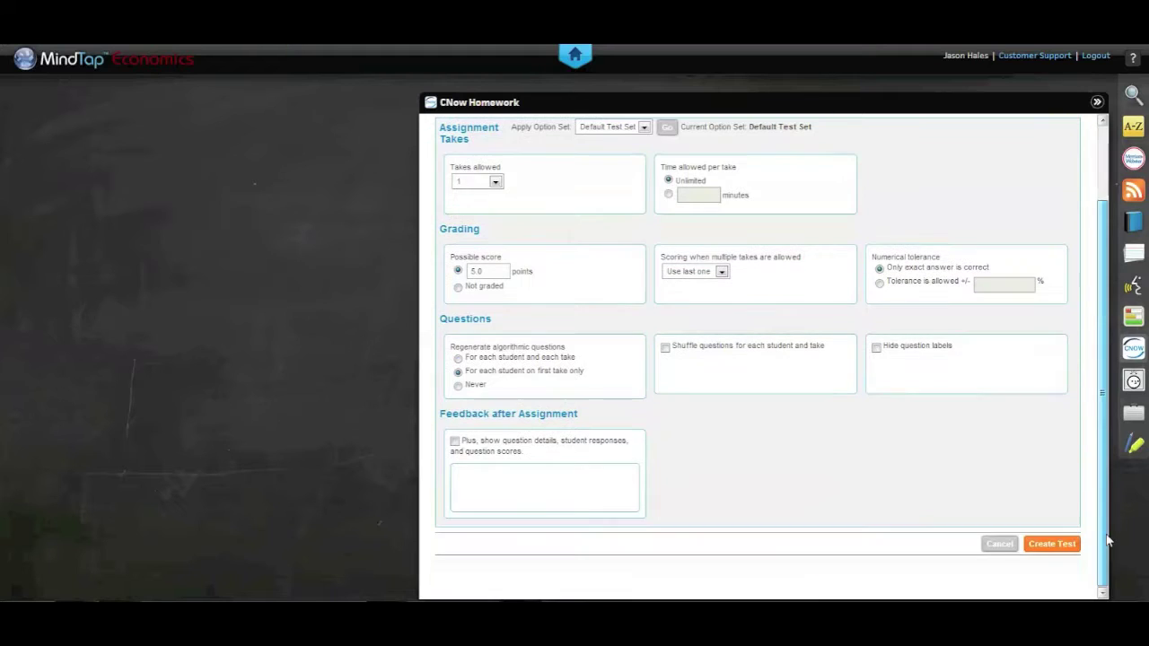
{"action": "left_click", "coordinate": [1064, 545]}
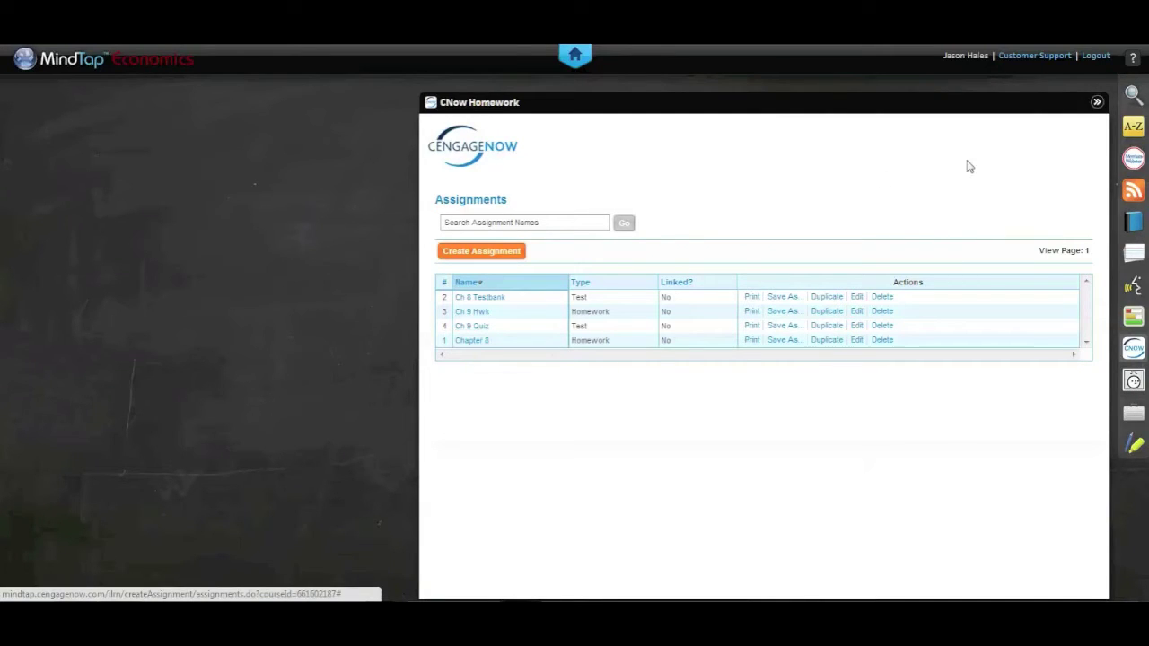
{"action": "left_click", "coordinate": [1095, 104]}
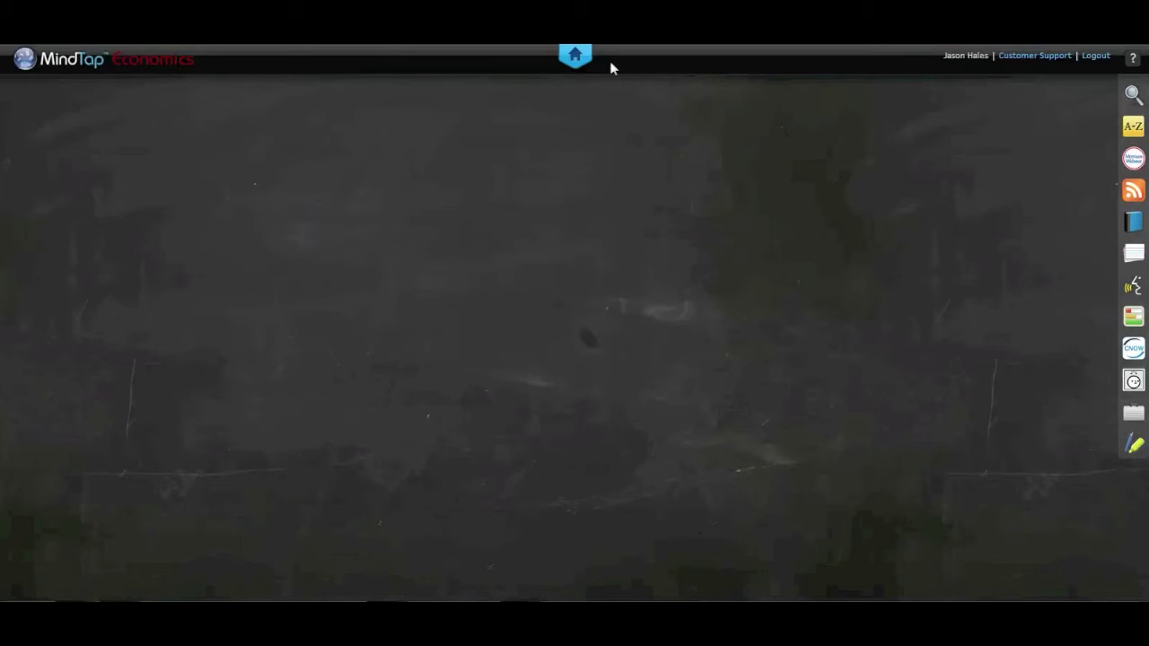
Step: Open the Chapter 9: Aggregate Expenditures reading at its Appendix in edit mode, scrolled to the end
{"action": "left_click", "coordinate": [579, 56]}
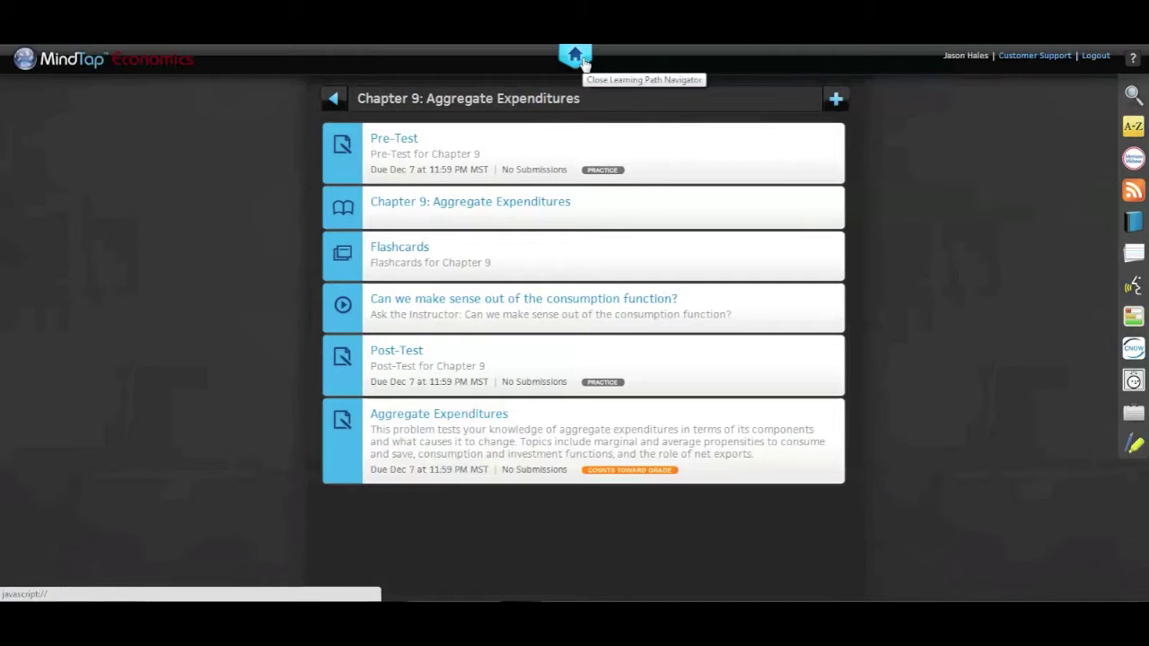
{"action": "mouse_move", "coordinate": [429, 210]}
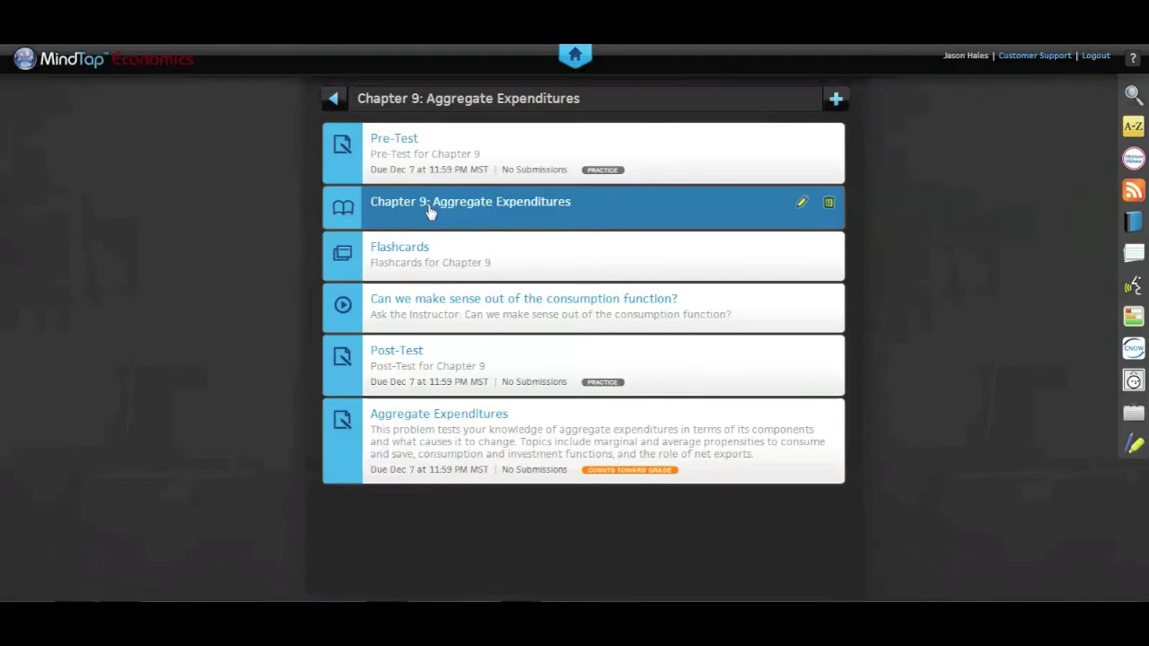
{"action": "left_click", "coordinate": [429, 210]}
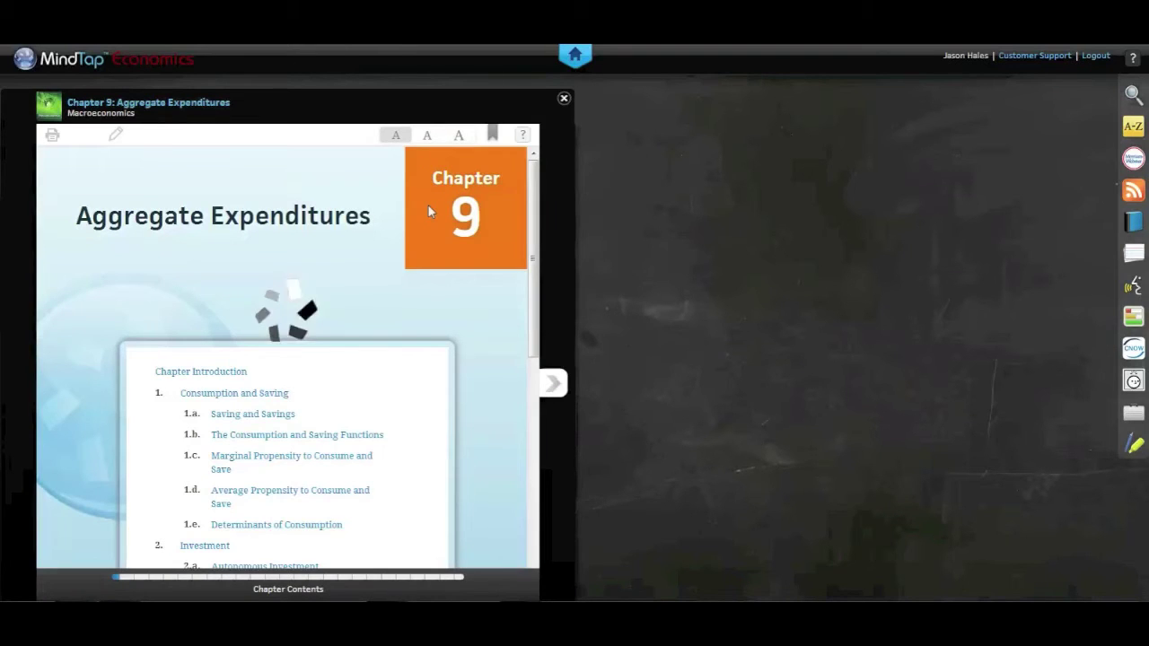
{"action": "left_click", "coordinate": [453, 579]}
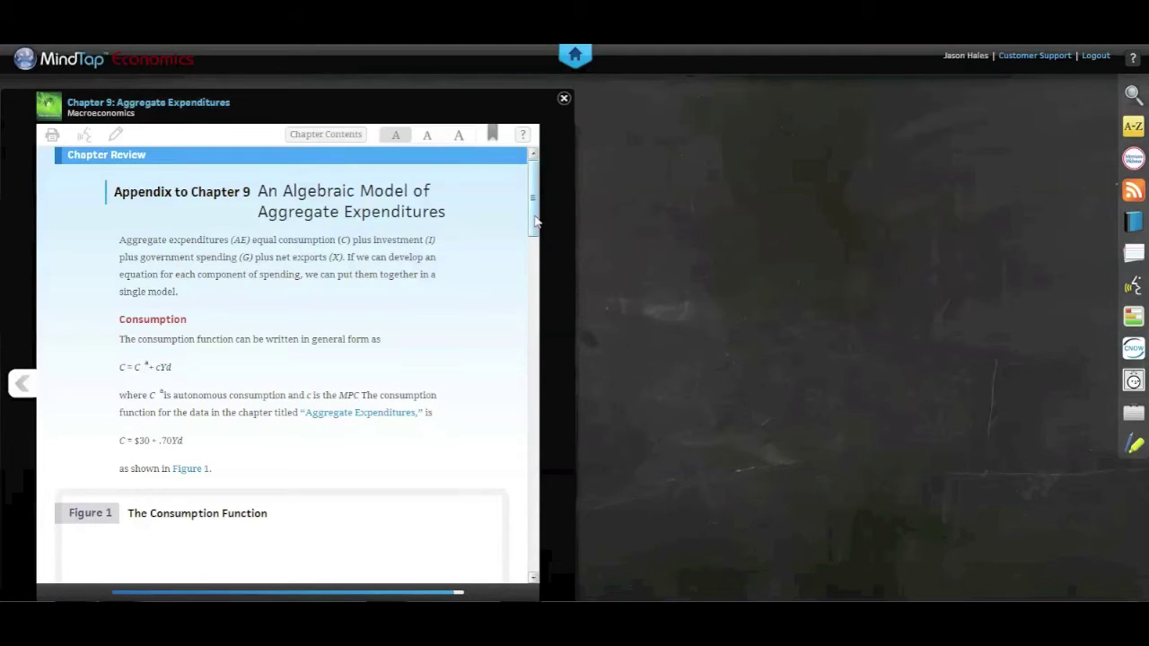
{"action": "left_click", "coordinate": [118, 136]}
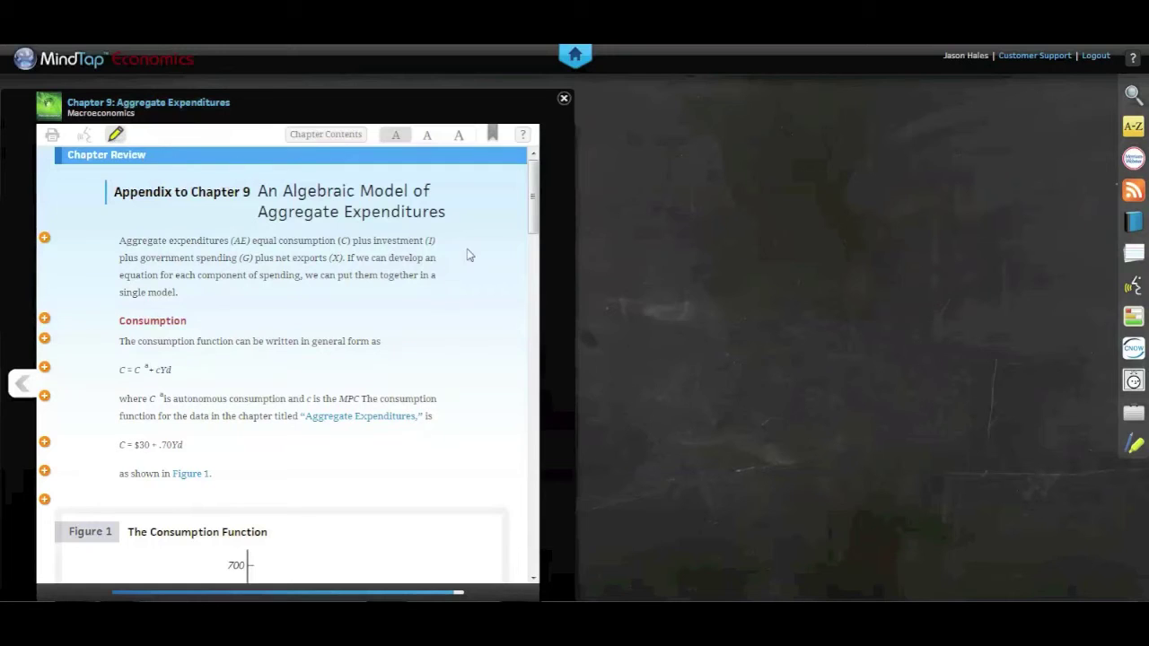
{"action": "left_click_drag", "start_coordinate": [533, 211], "coordinate": [528, 563]}
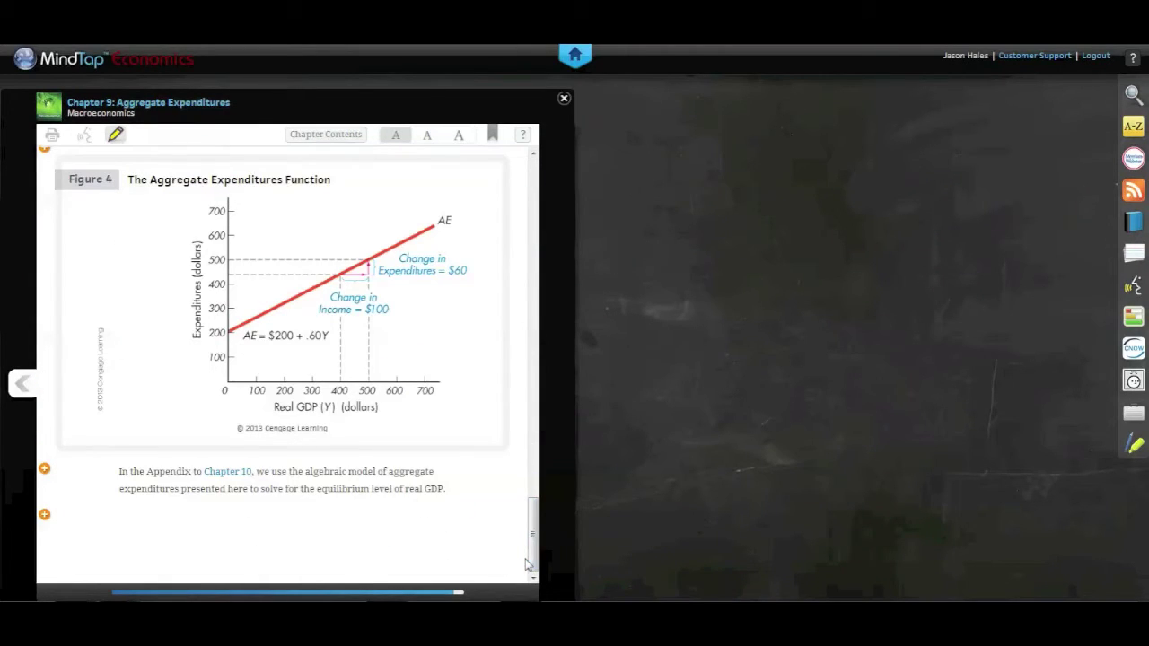
Step: Insert a CNow Homework inline activity for Ch 9 Hwk after the last Appendix paragraph
{"action": "left_click", "coordinate": [45, 517]}
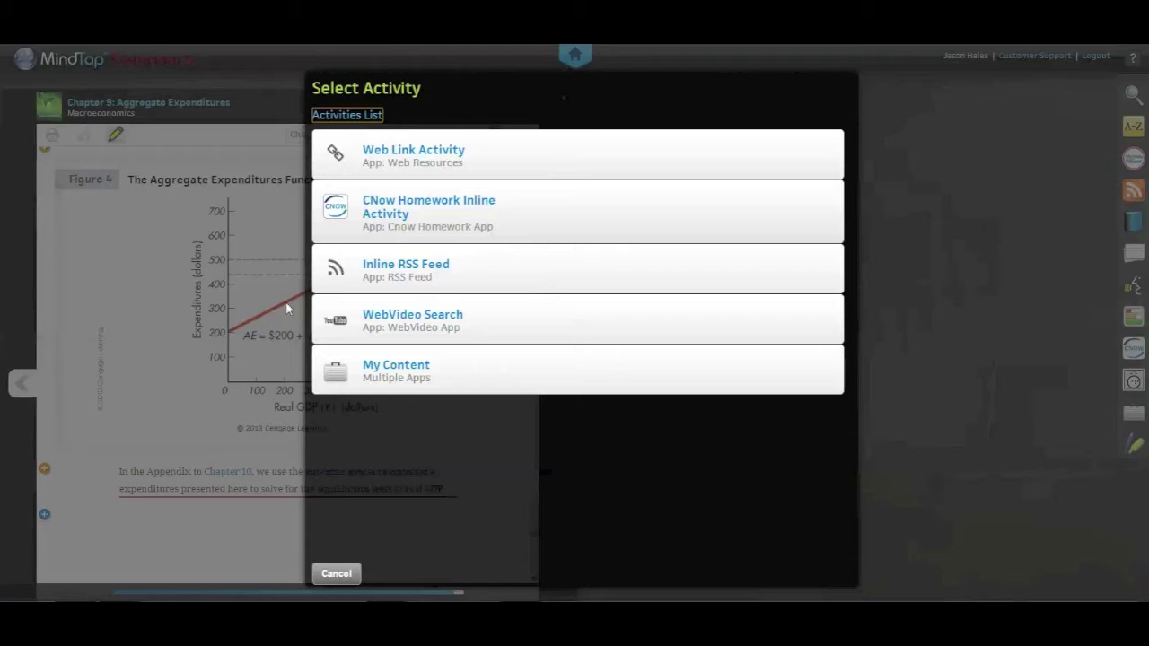
{"action": "left_click", "coordinate": [392, 218]}
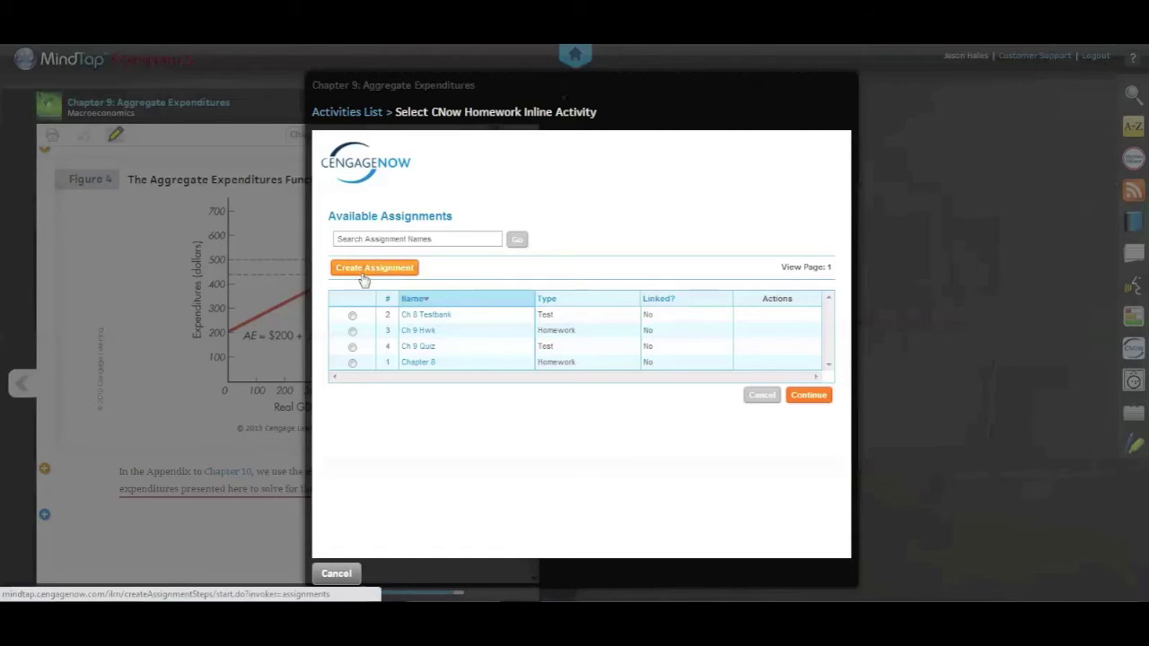
{"action": "left_click", "coordinate": [375, 267]}
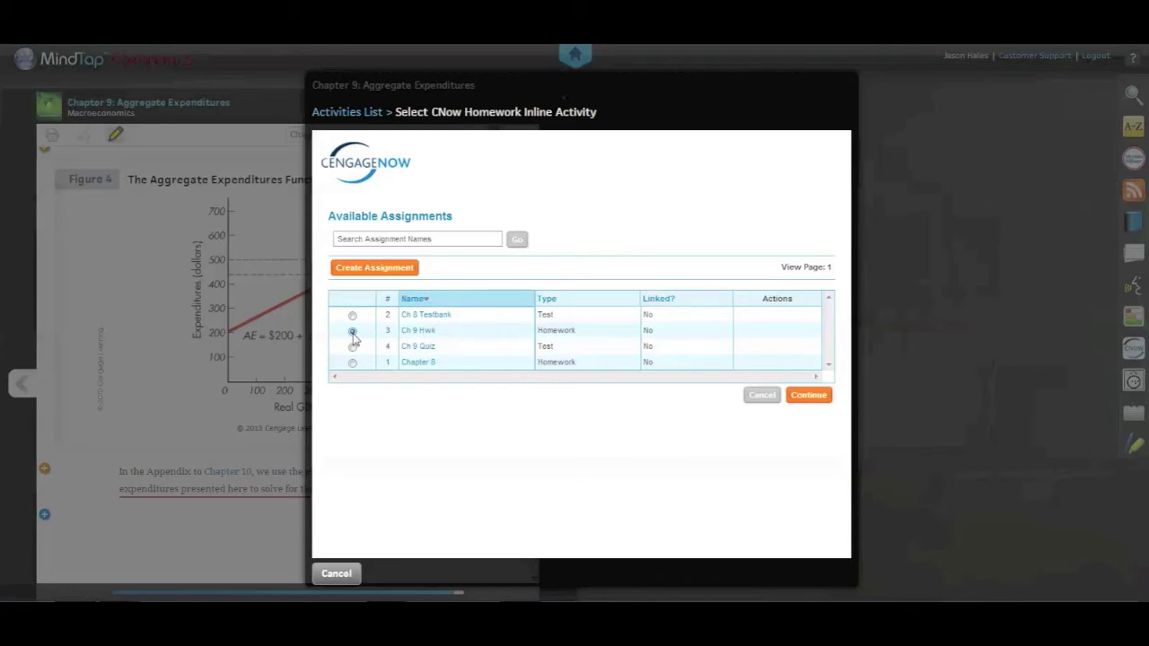
{"action": "left_click", "coordinate": [353, 333]}
{"action": "left_click", "coordinate": [804, 404]}
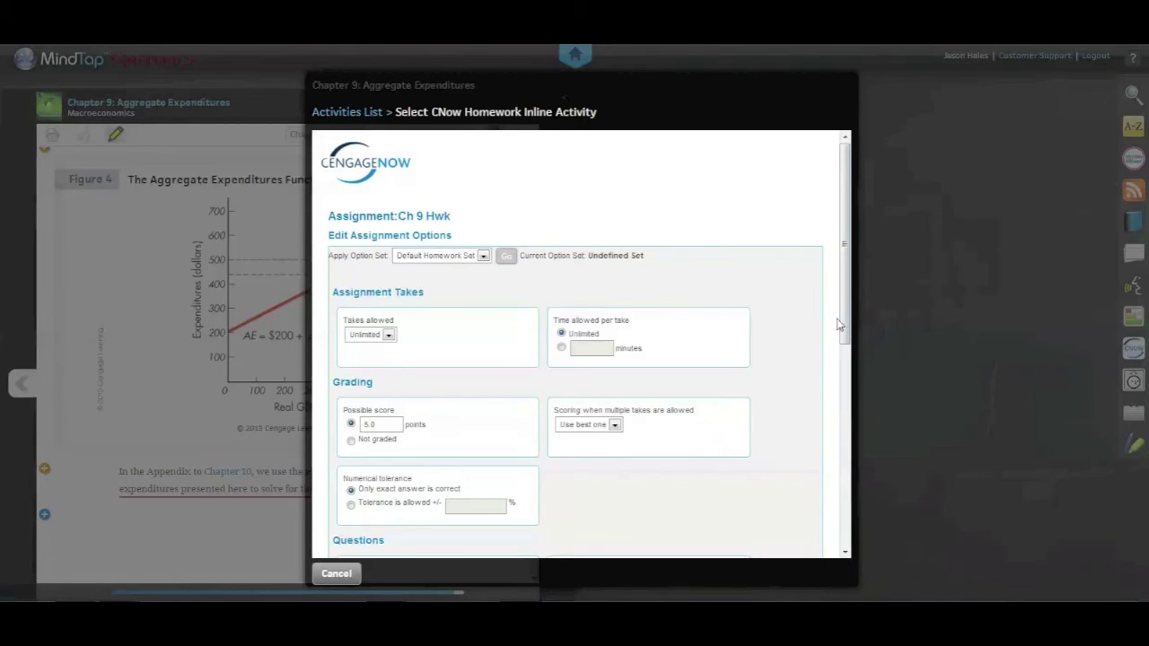
{"action": "left_click_drag", "start_coordinate": [839, 325], "coordinate": [843, 543]}
{"action": "left_click", "coordinate": [811, 507]}
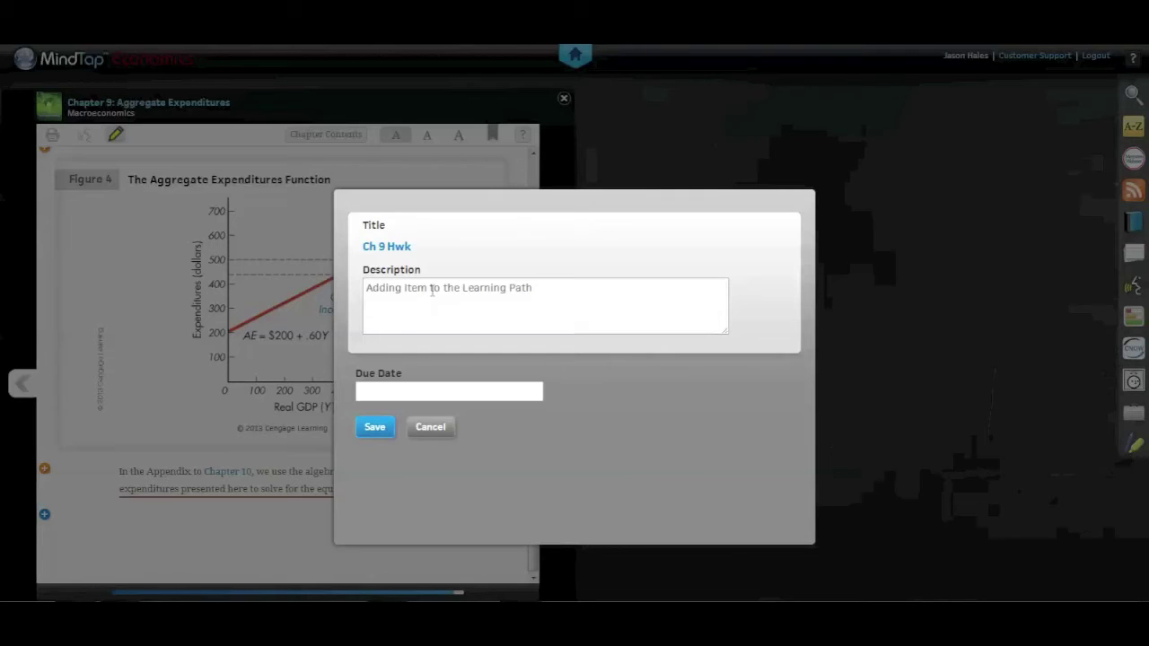
Step: Leave the due date empty and save the embedded Ch 9 Hwk activity
{"action": "left_click", "coordinate": [395, 393]}
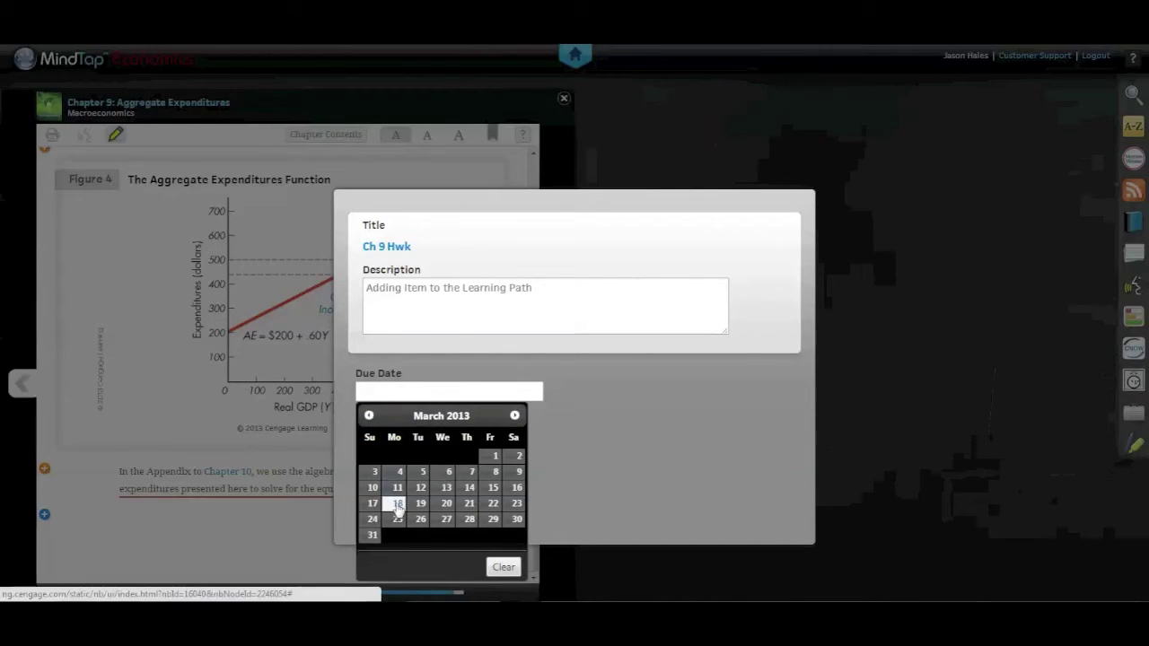
{"action": "left_click", "coordinate": [506, 567]}
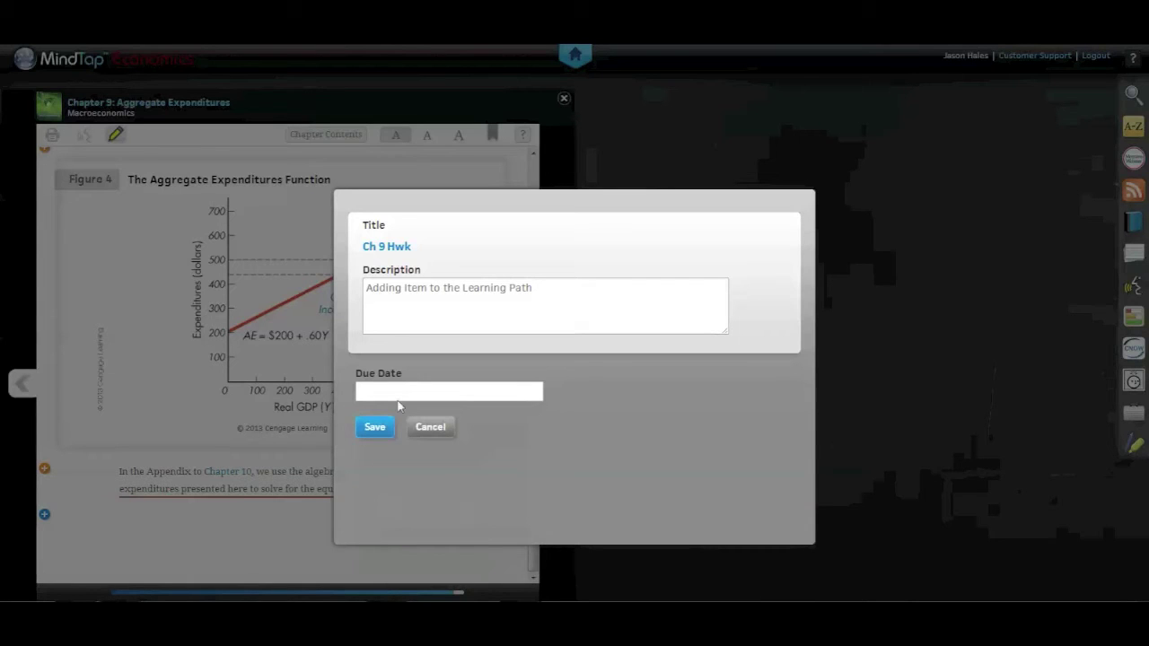
{"action": "left_click", "coordinate": [367, 430]}
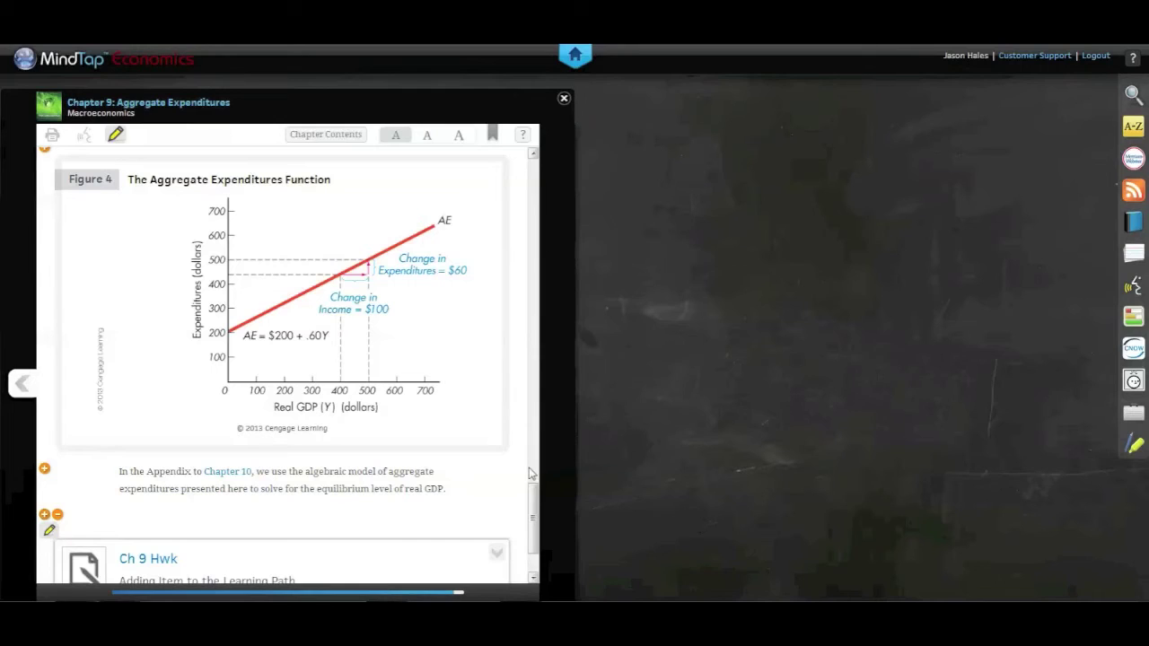
Step: Scroll past the embedded Ch 9 Hwk, then return to the Chapter 9 learning path
{"action": "scroll", "coordinate": [533, 503], "scroll_direction": "down", "scroll_amount": 2}
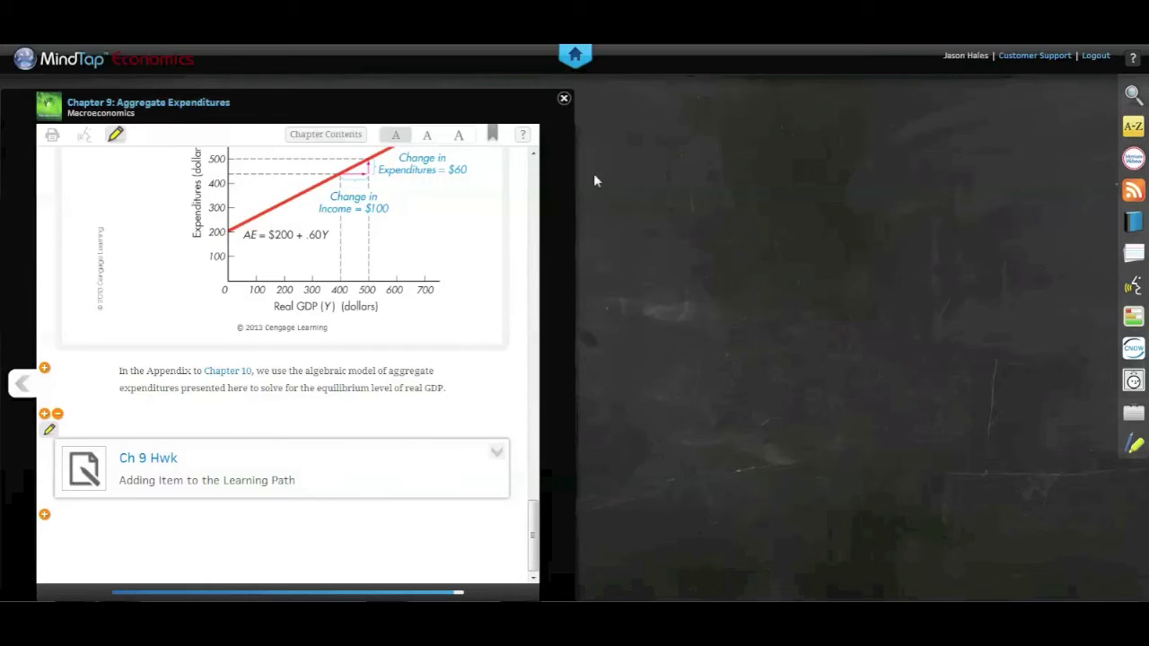
{"action": "left_click", "coordinate": [575, 58]}
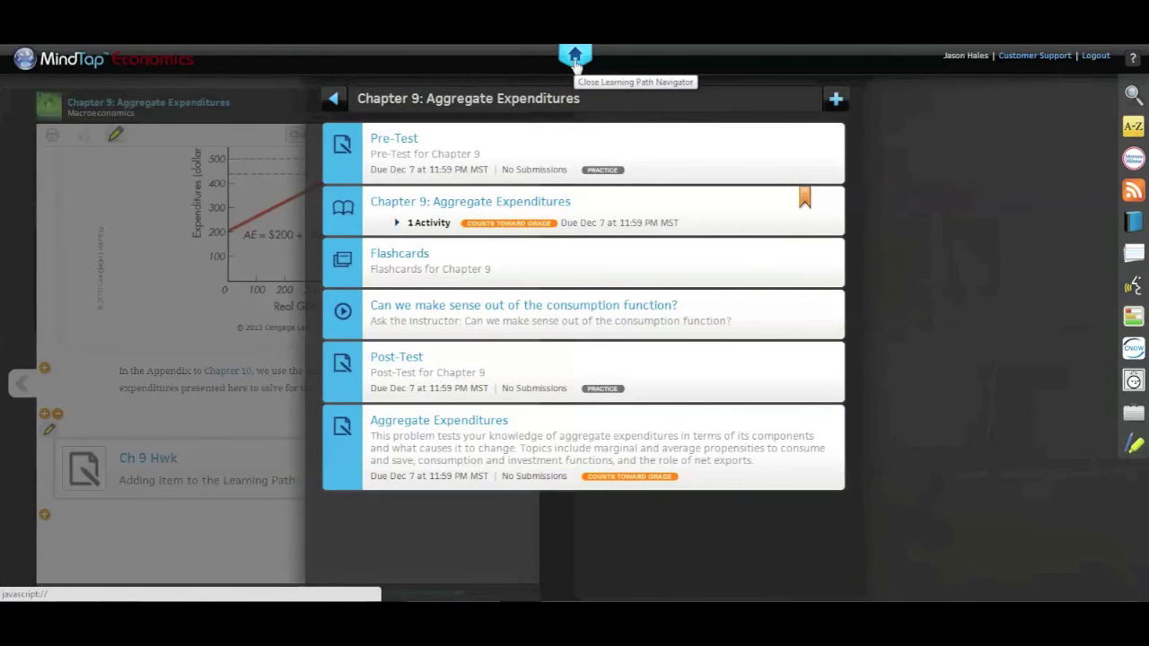
Step: Add Ch 9 Quiz as a CNow Homework Activity at order '6: At end' and save it
{"action": "left_click", "coordinate": [835, 103]}
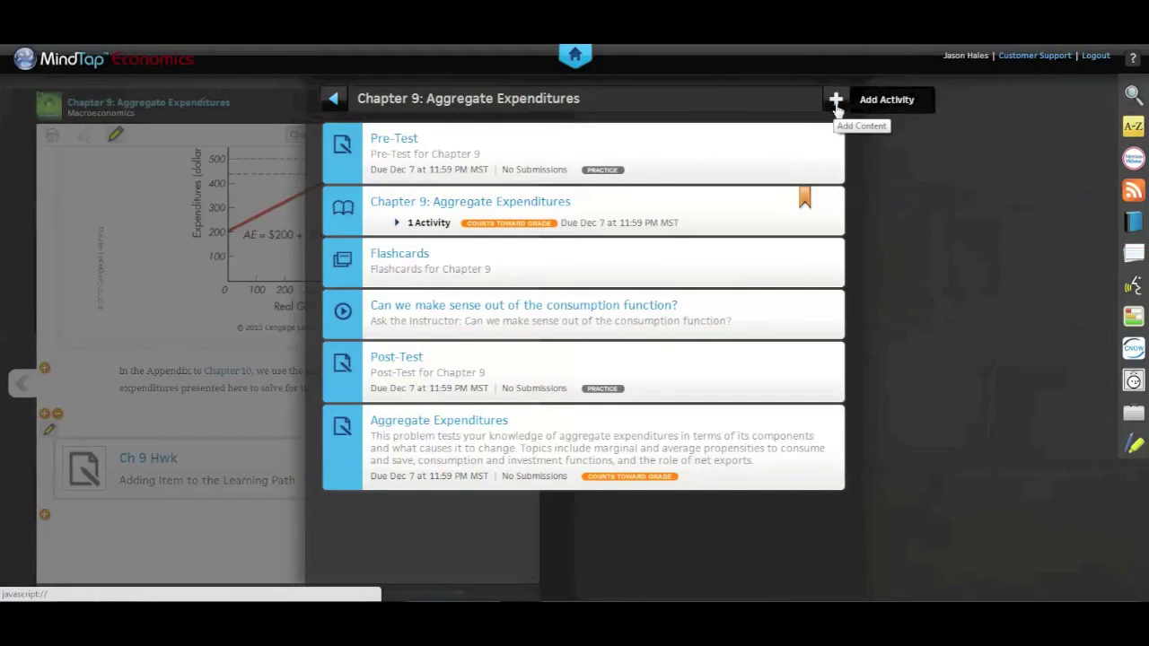
{"action": "left_click", "coordinate": [865, 102]}
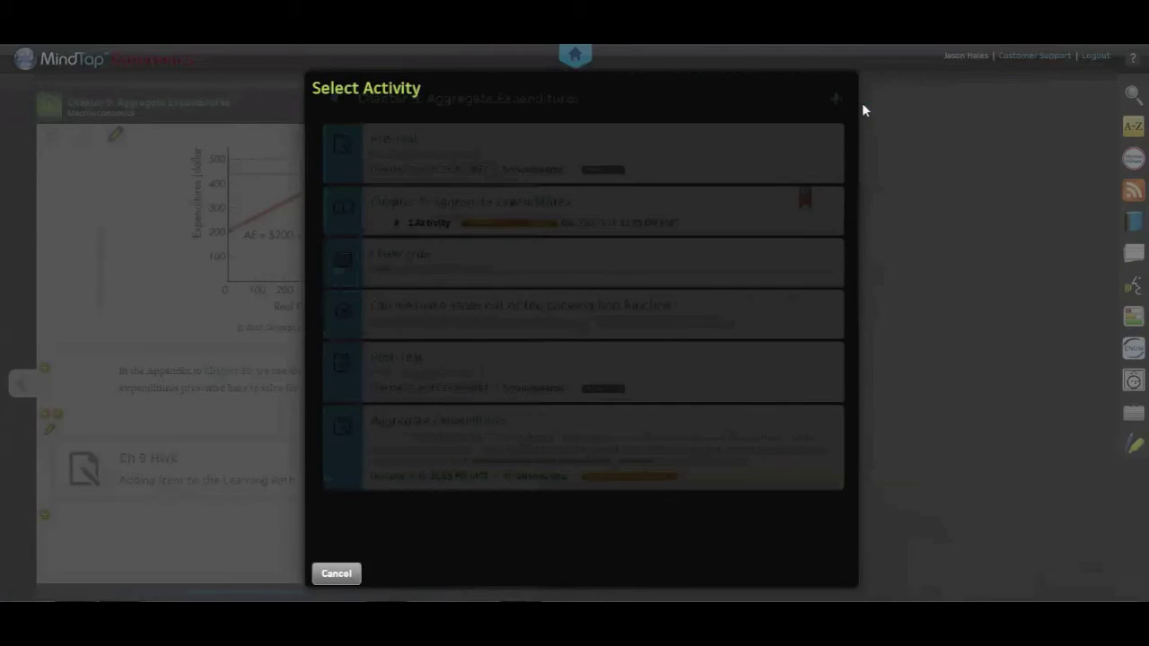
{"action": "left_click", "coordinate": [435, 206]}
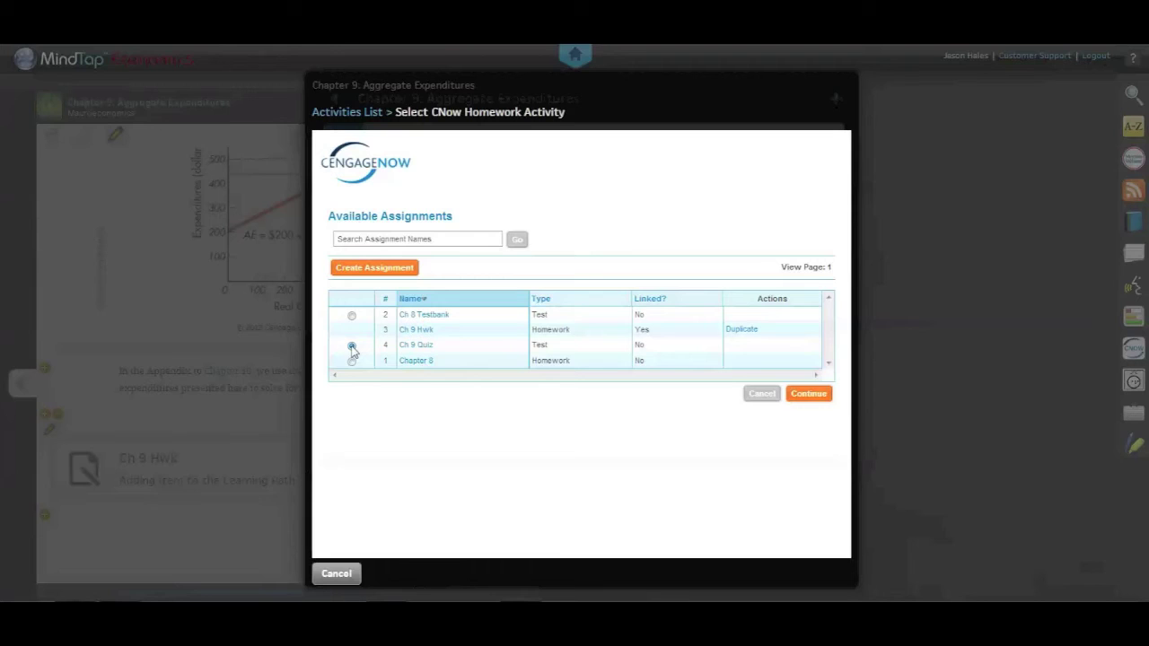
{"action": "left_click", "coordinate": [811, 397]}
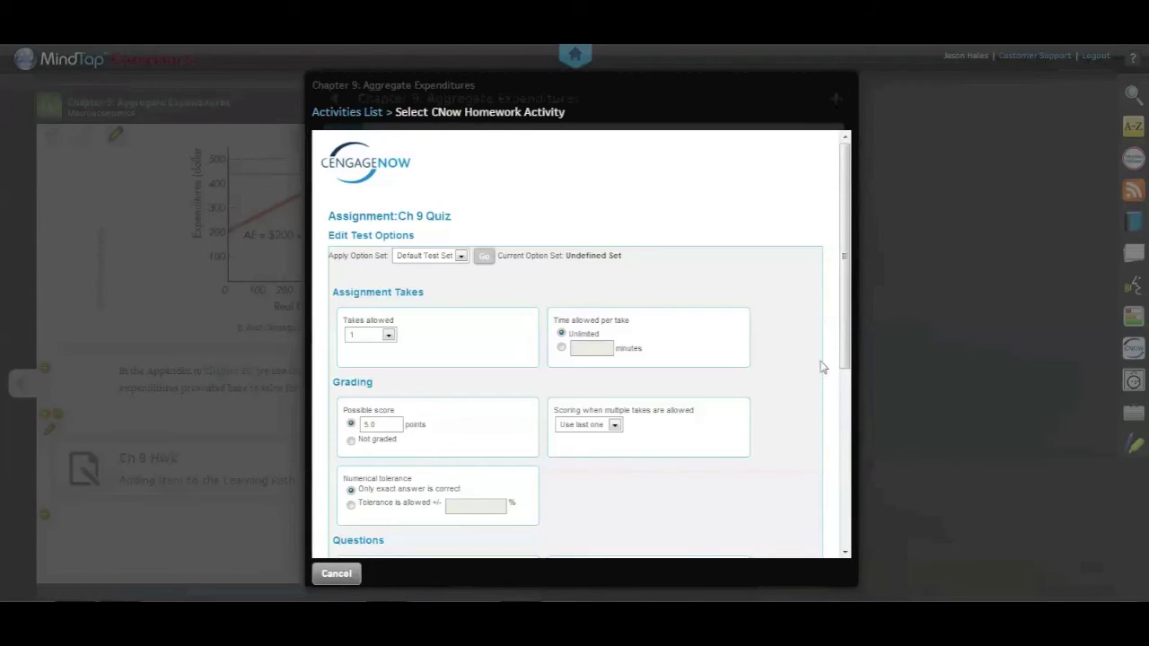
{"action": "left_click_drag", "start_coordinate": [847, 341], "coordinate": [853, 527]}
{"action": "left_click", "coordinate": [803, 508]}
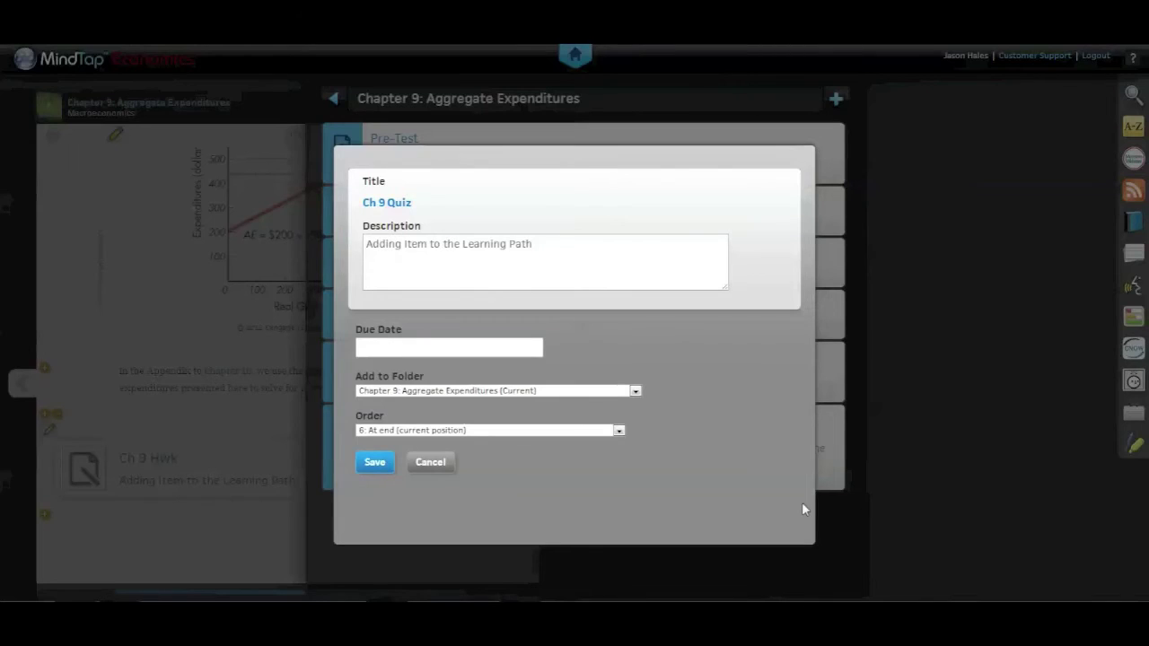
{"action": "left_click", "coordinate": [618, 430]}
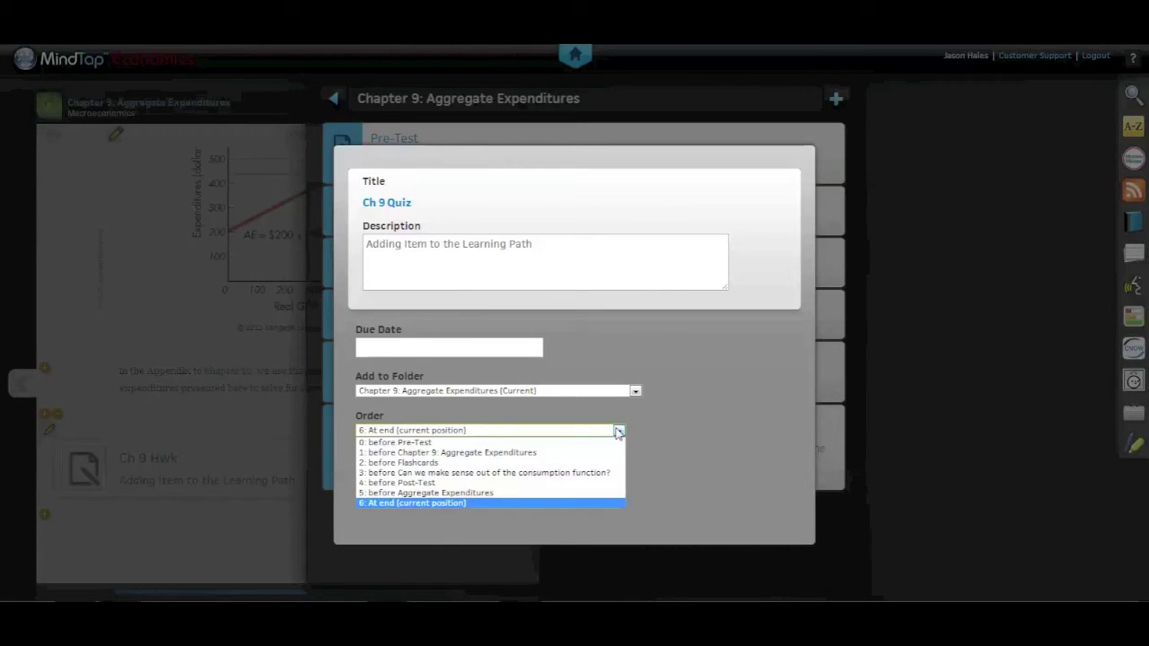
{"action": "left_click", "coordinate": [596, 505]}
{"action": "left_click", "coordinate": [375, 462]}
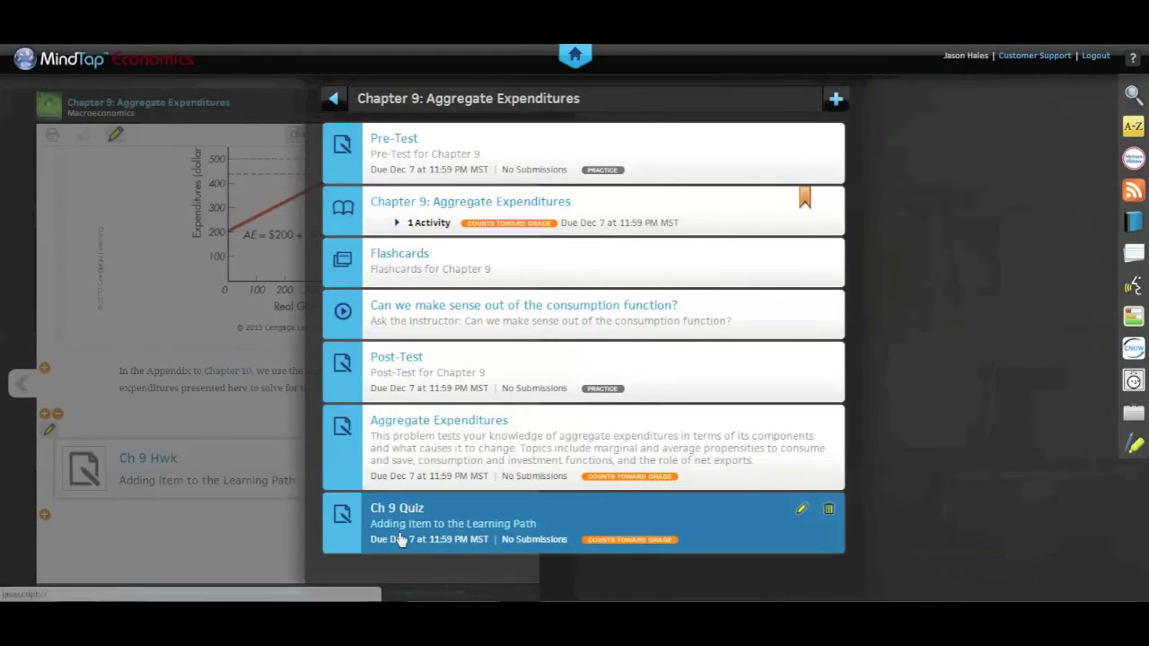